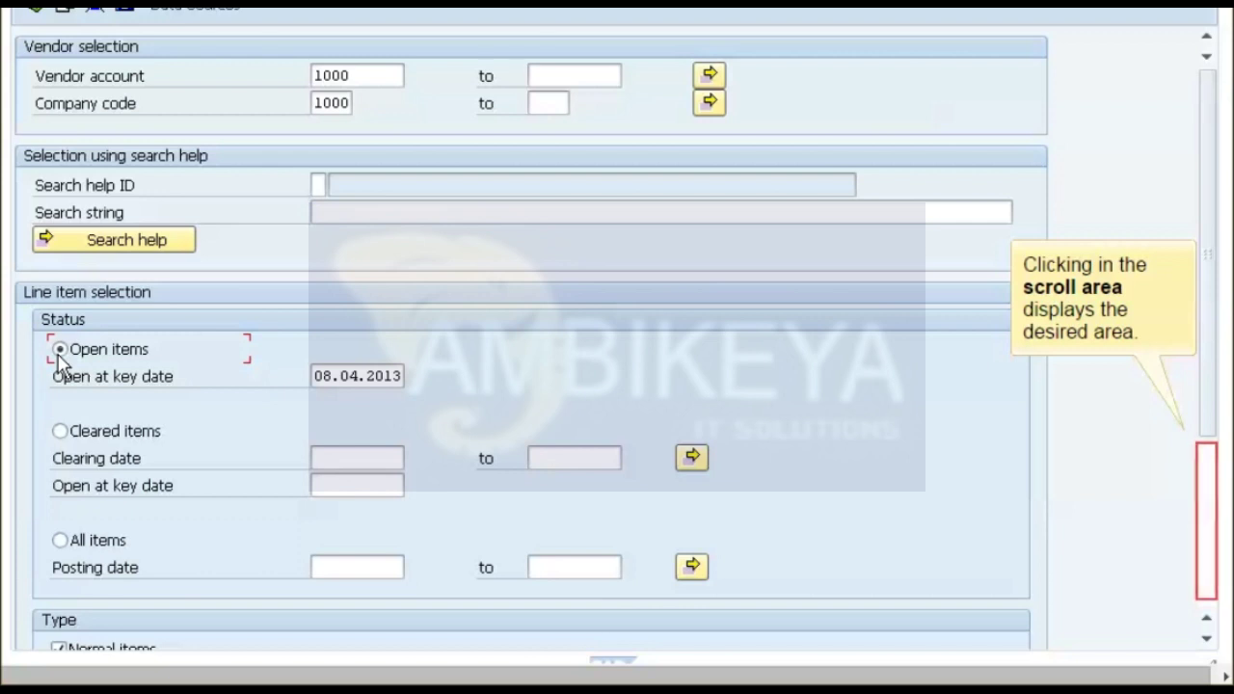
# - Review the vendor line item selection criteria and run the report for open items at key date 08.04.2013
pyautogui.click(1207, 579)
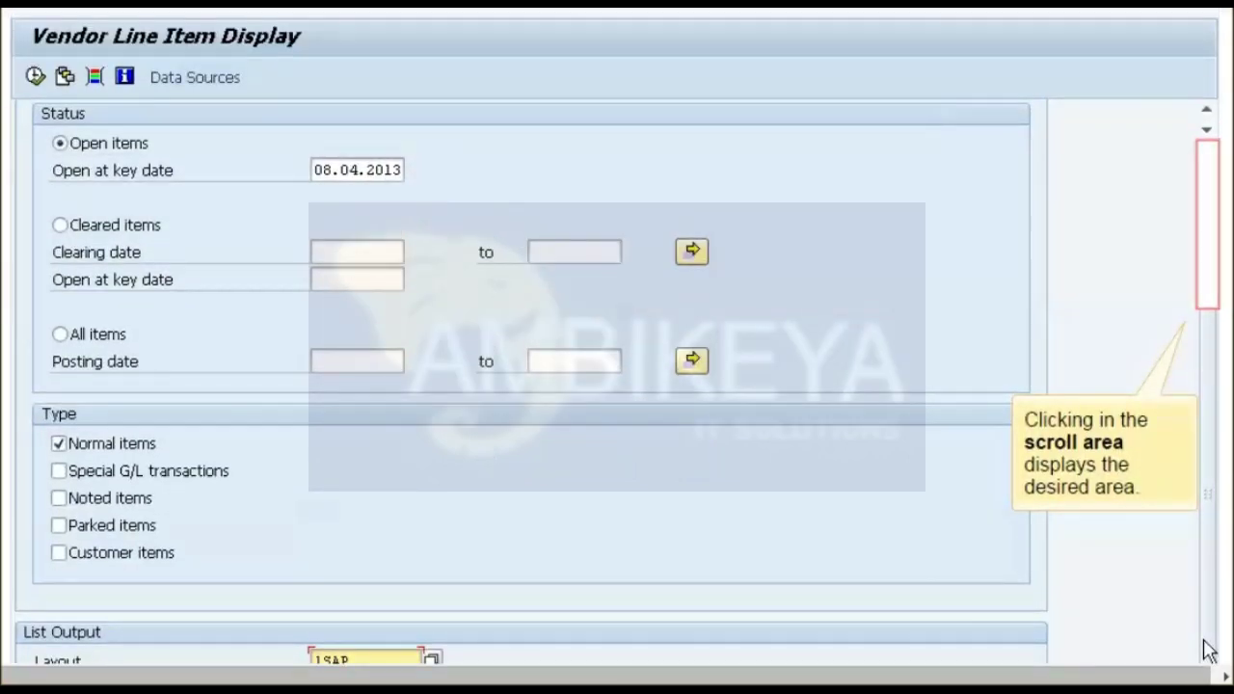
pyautogui.click(1206, 284)
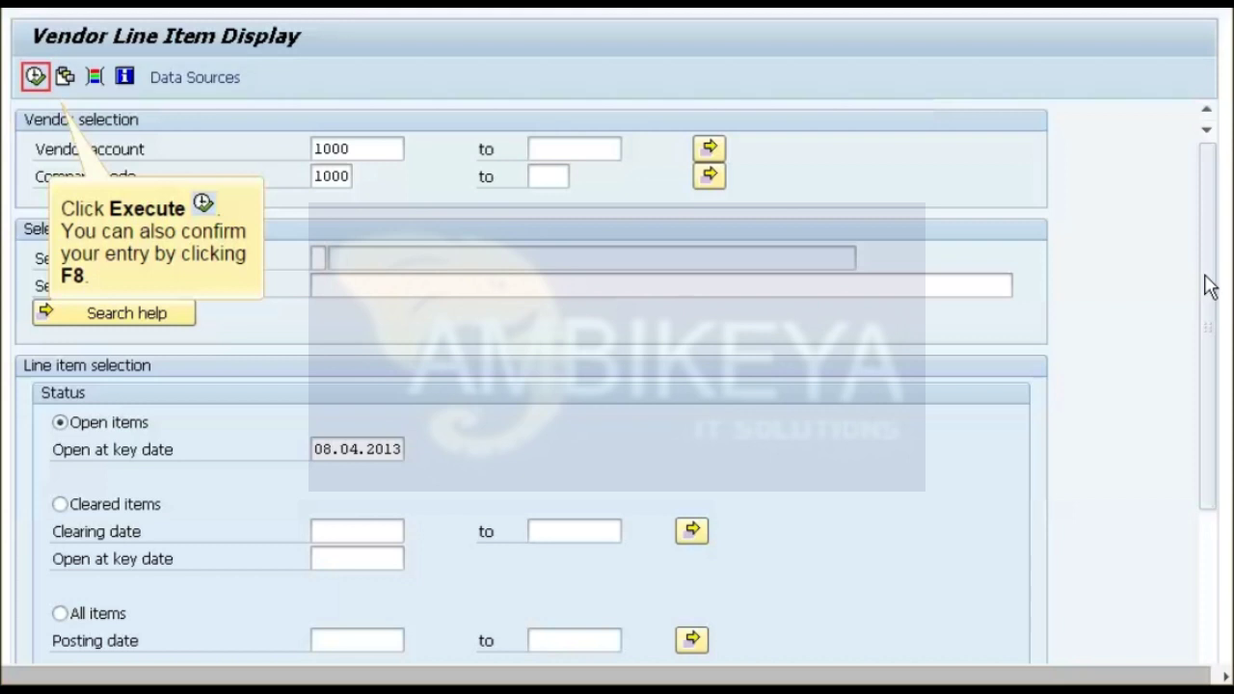
pyautogui.click(34, 82)
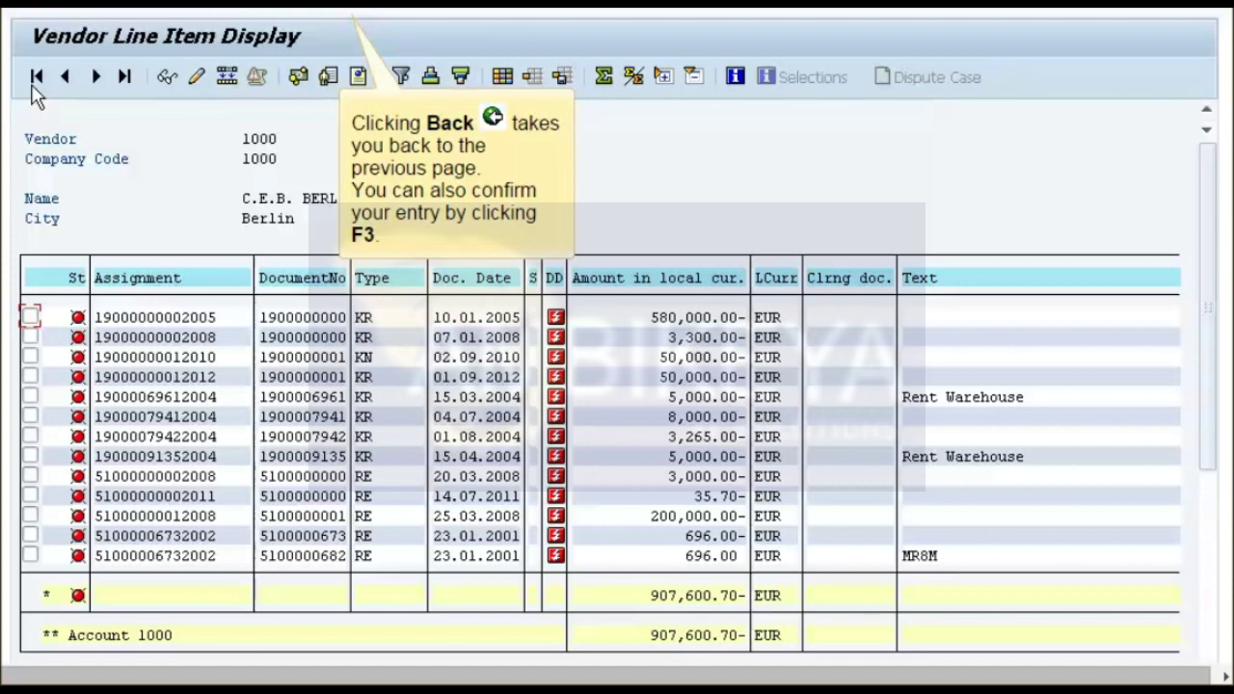
# - Return to the selection screen, set the list output layout to /ESTANDAR ML and execute the report
pyautogui.click(328, 11)
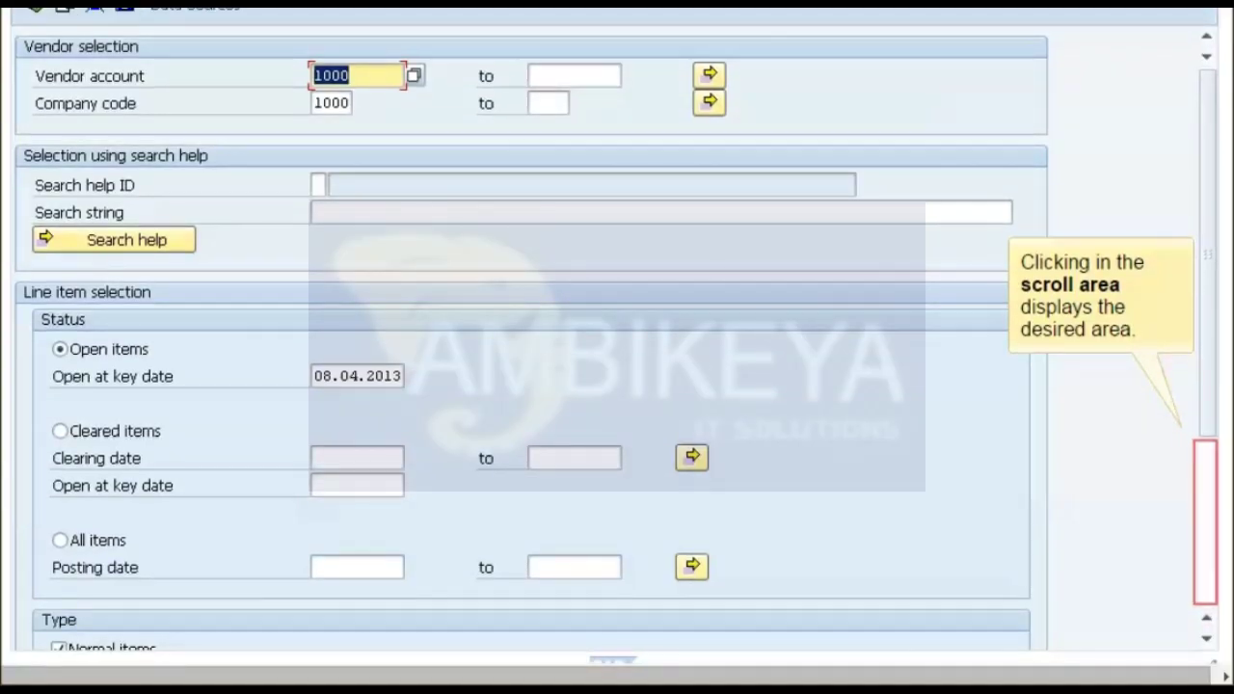
pyautogui.click(1205, 584)
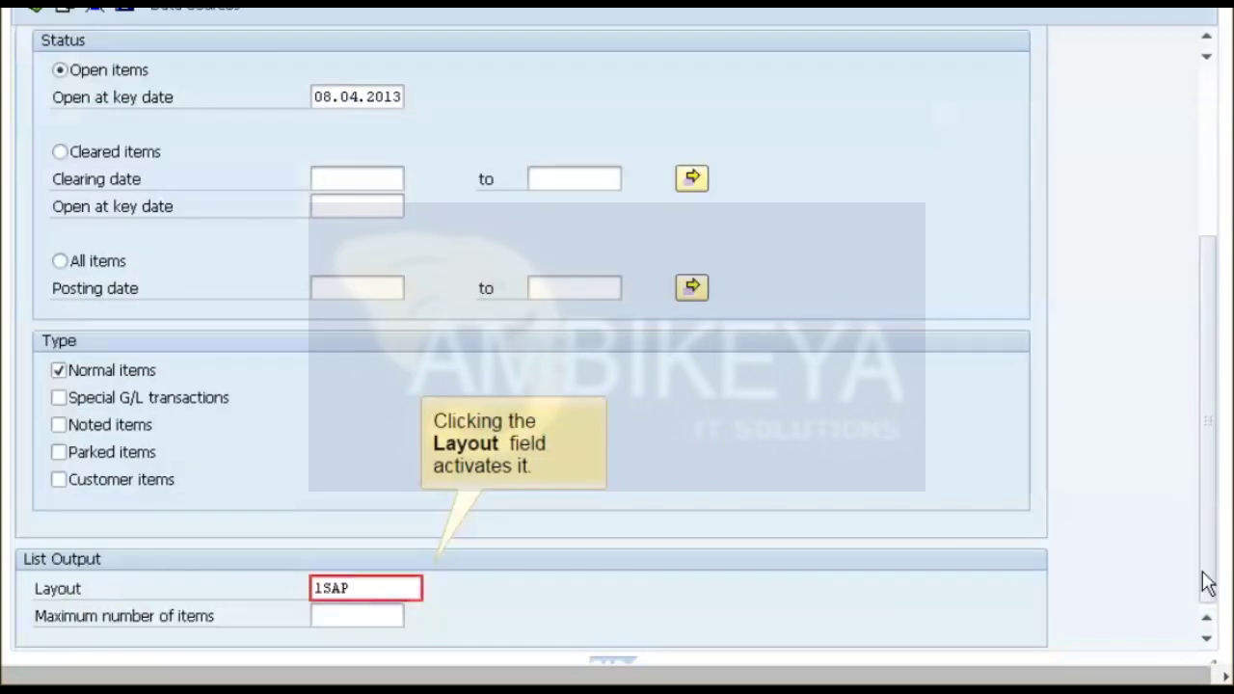
pyautogui.click(345, 592)
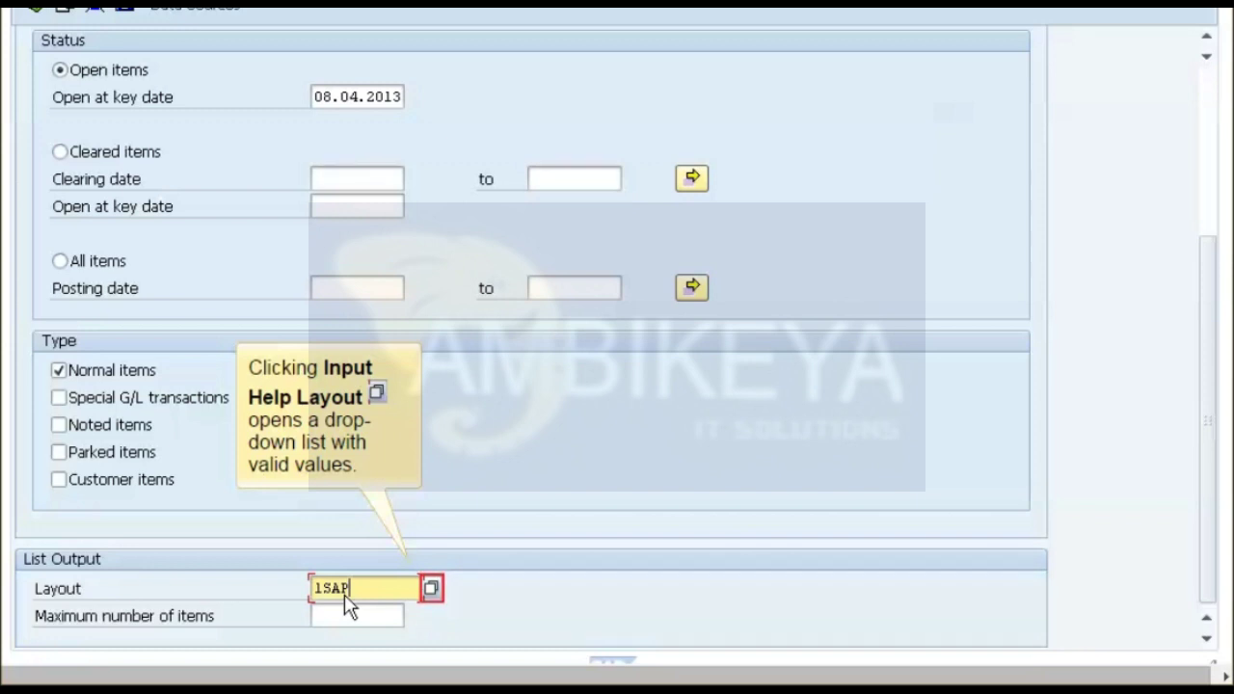
pyautogui.click(430, 599)
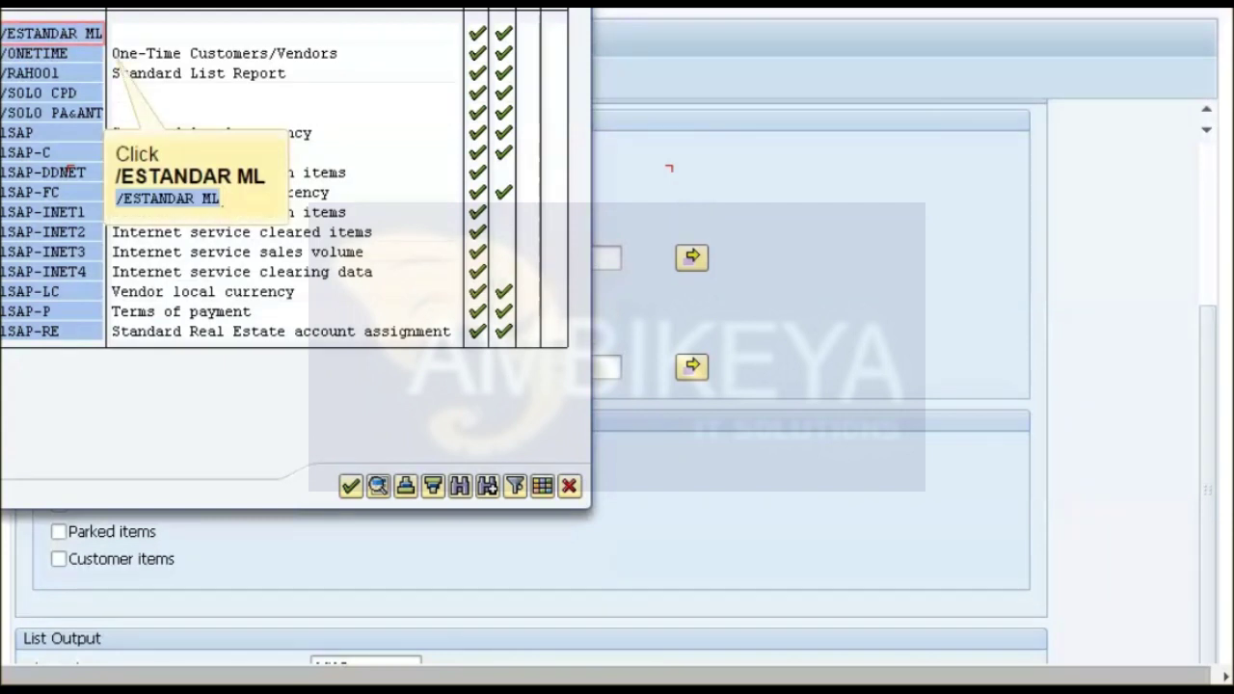
pyautogui.click(52, 33)
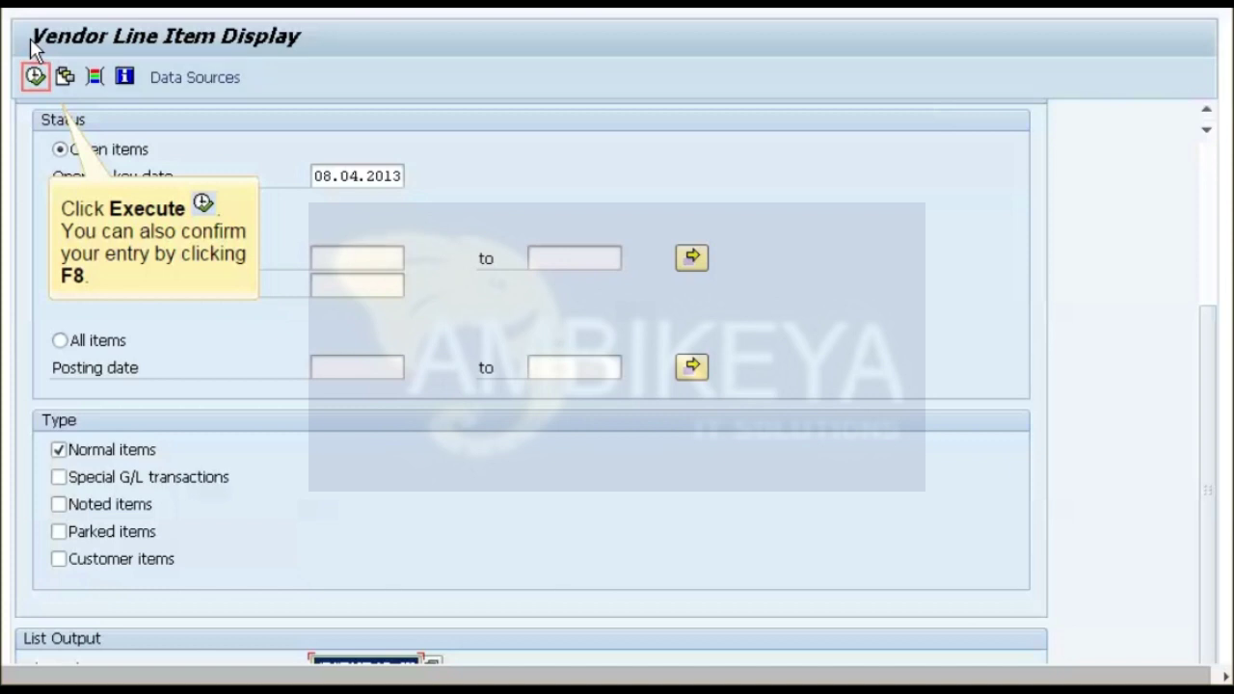
pyautogui.click(34, 79)
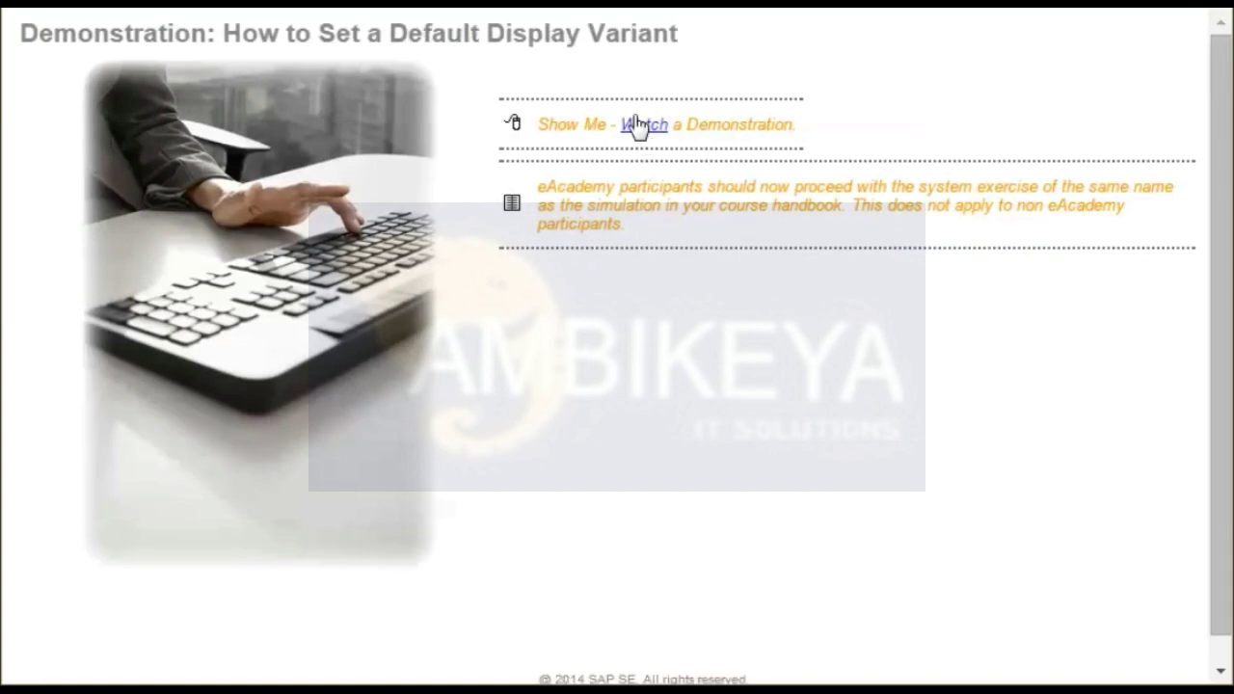
# - Start the demonstration on setting a default display variant and continue past its introductory message
pyautogui.click(636, 125)
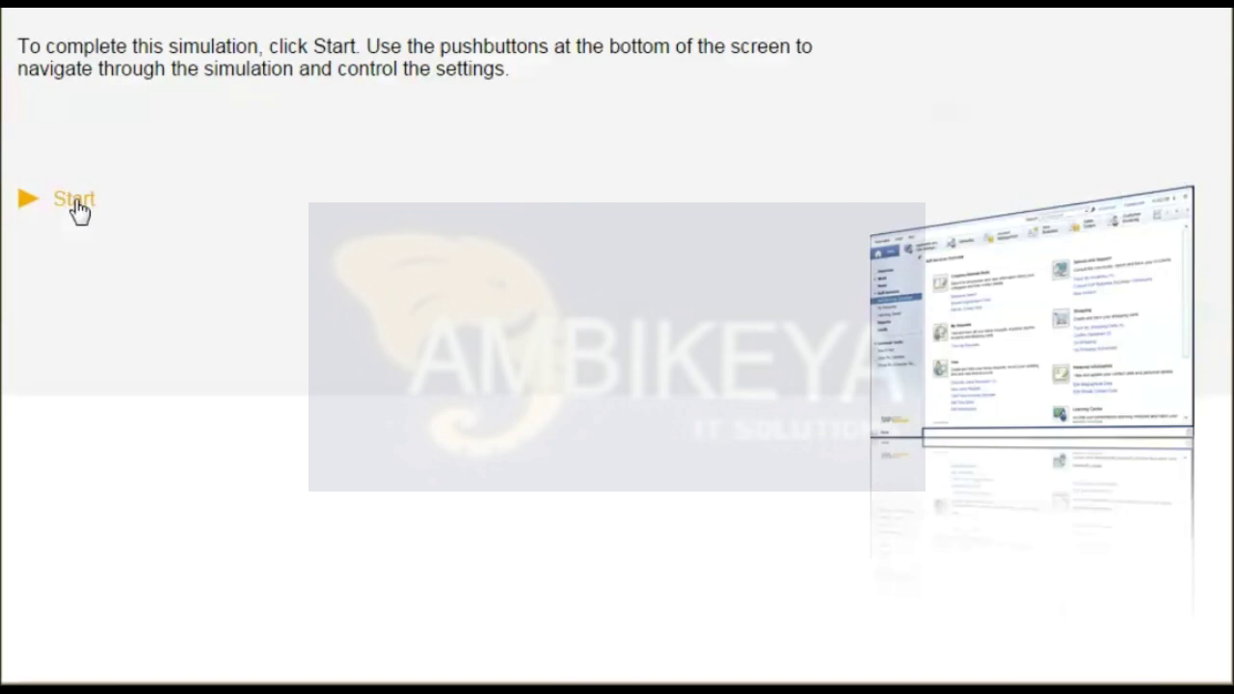
pyautogui.click(75, 200)
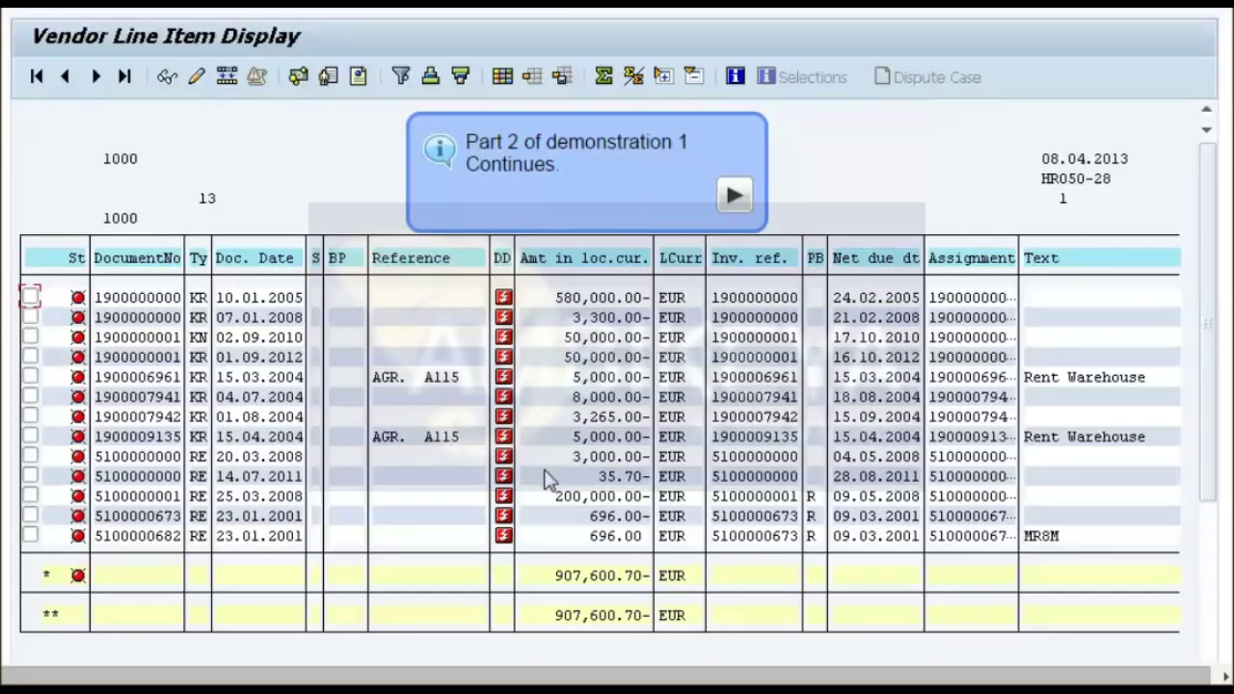
pyautogui.click(733, 196)
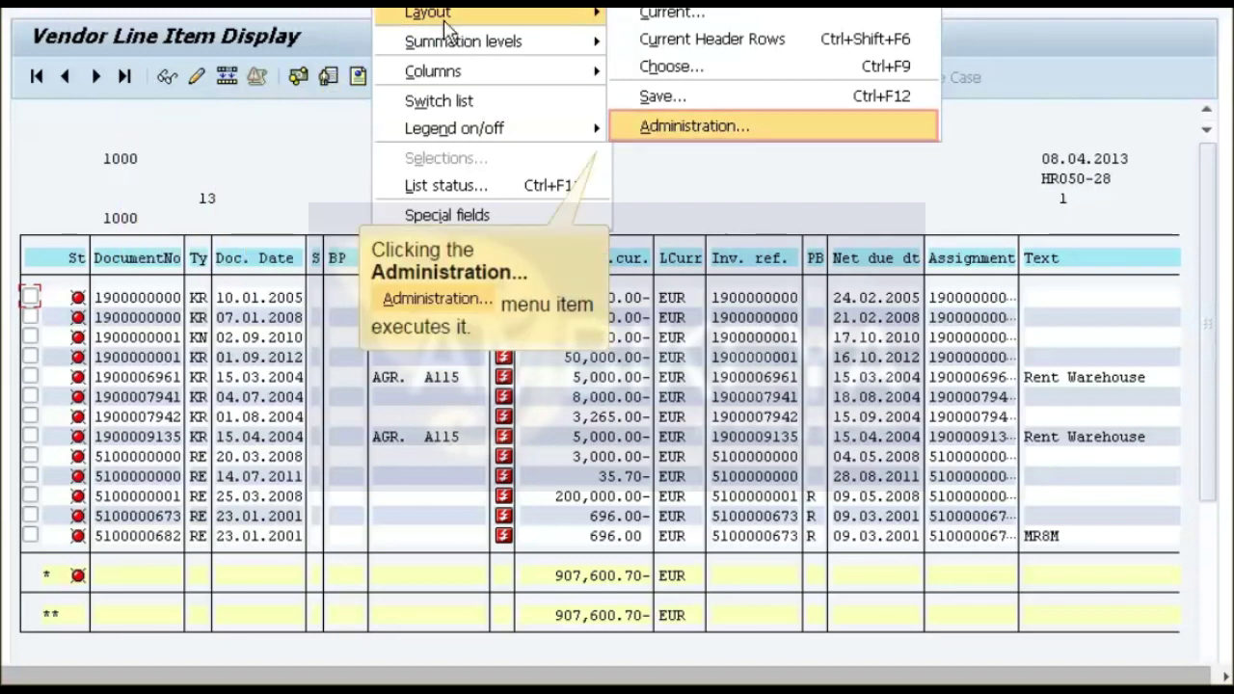
# - Save 1SAP-FC as the default layout in layout administration and exit back to SAP Easy Access
pyautogui.click(710, 140)
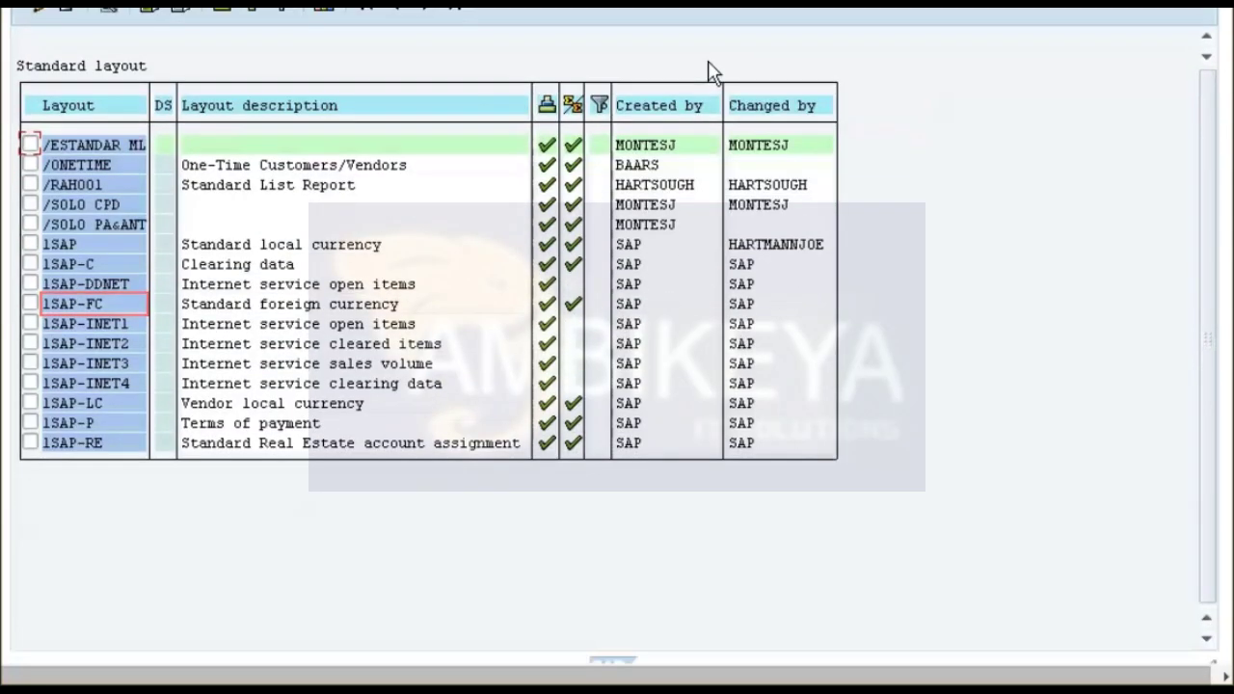
pyautogui.doubleClick(73, 308)
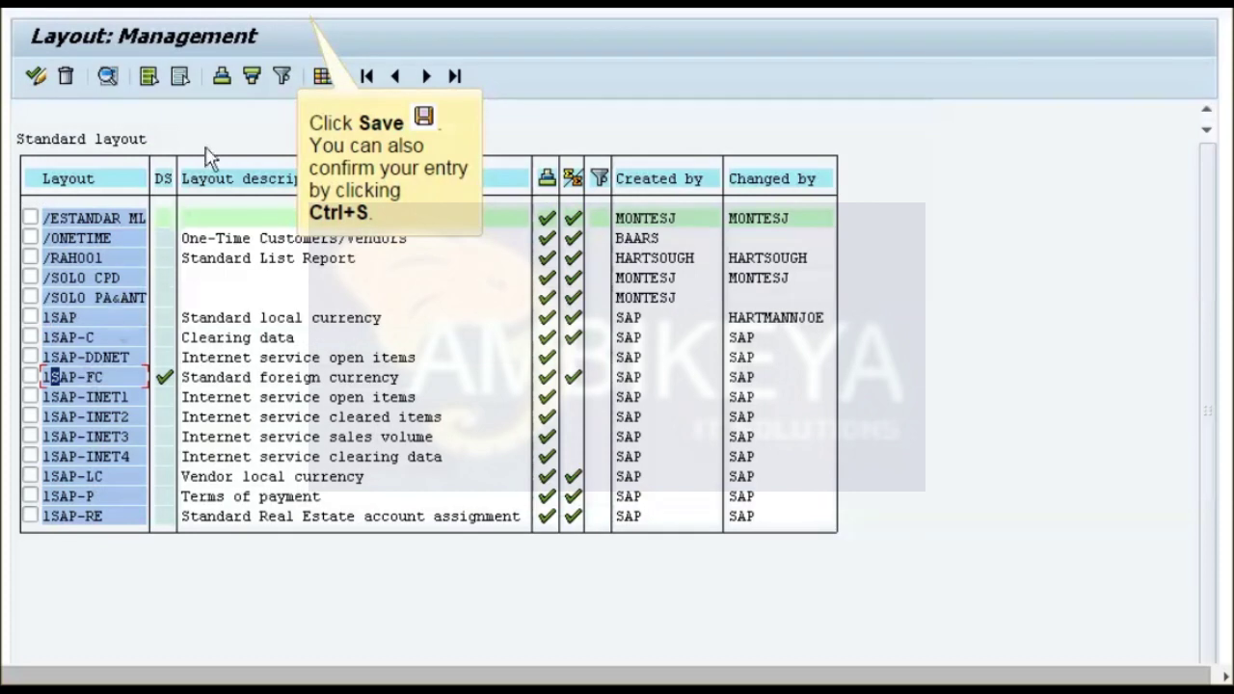
pyautogui.click(281, 10)
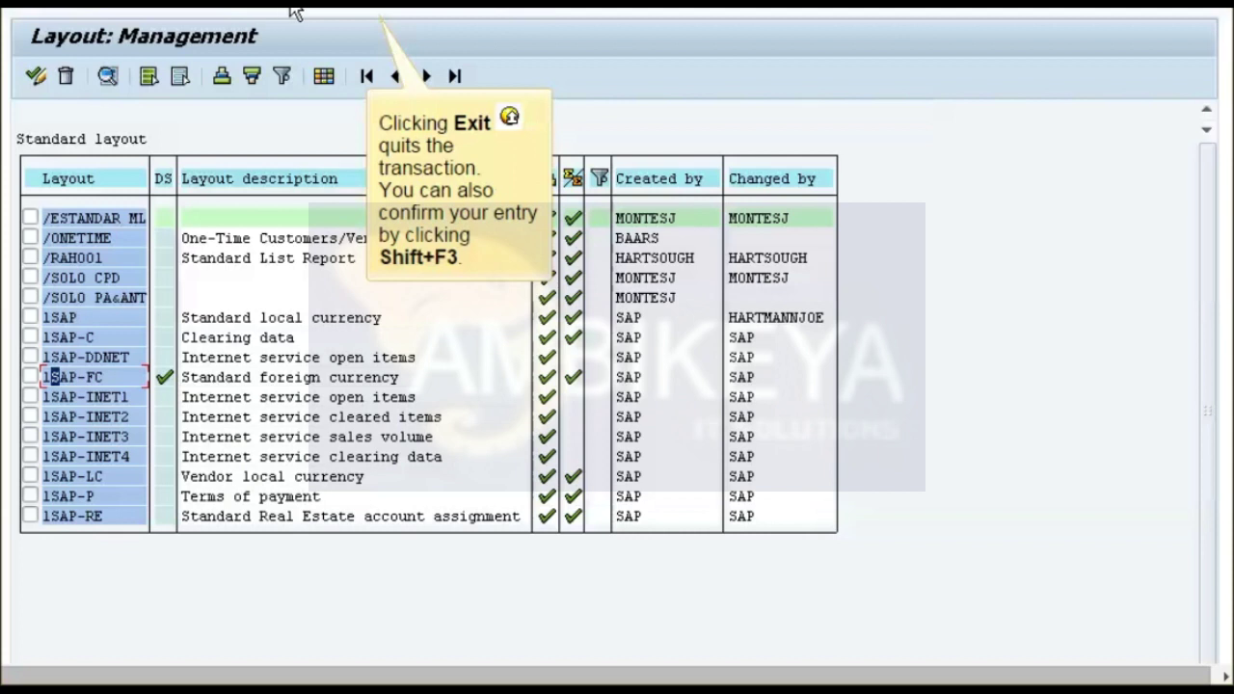
pyautogui.click(352, 11)
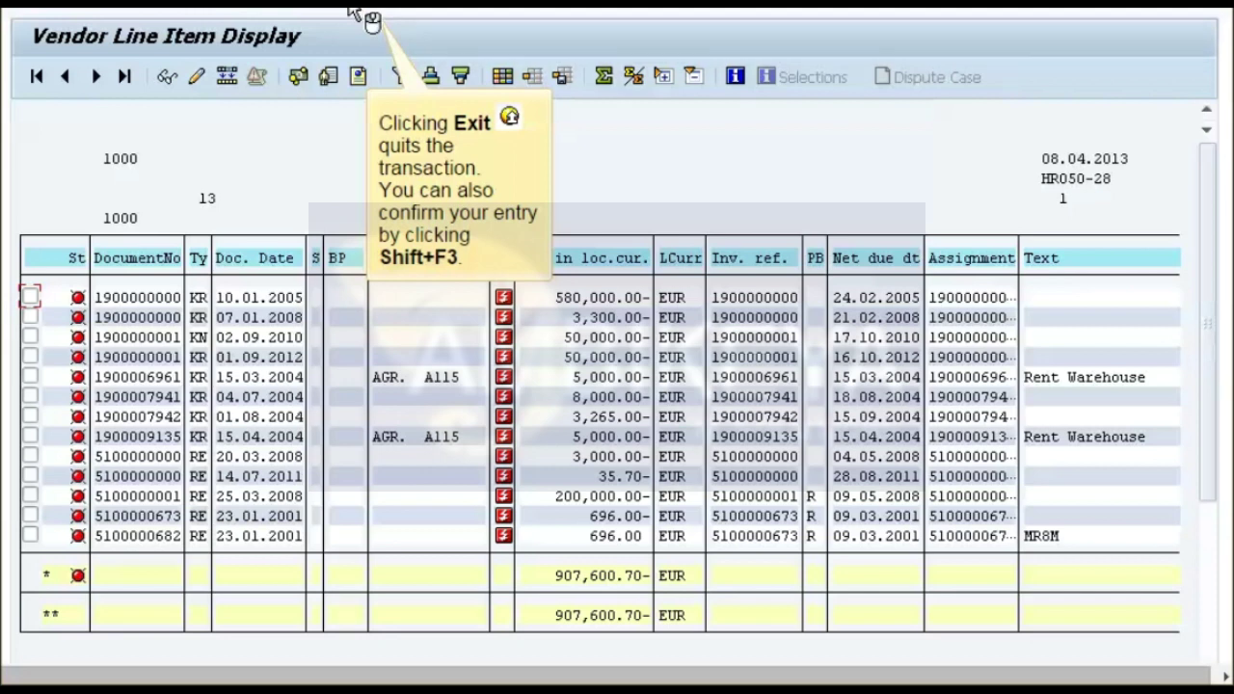
pyautogui.click(352, 10)
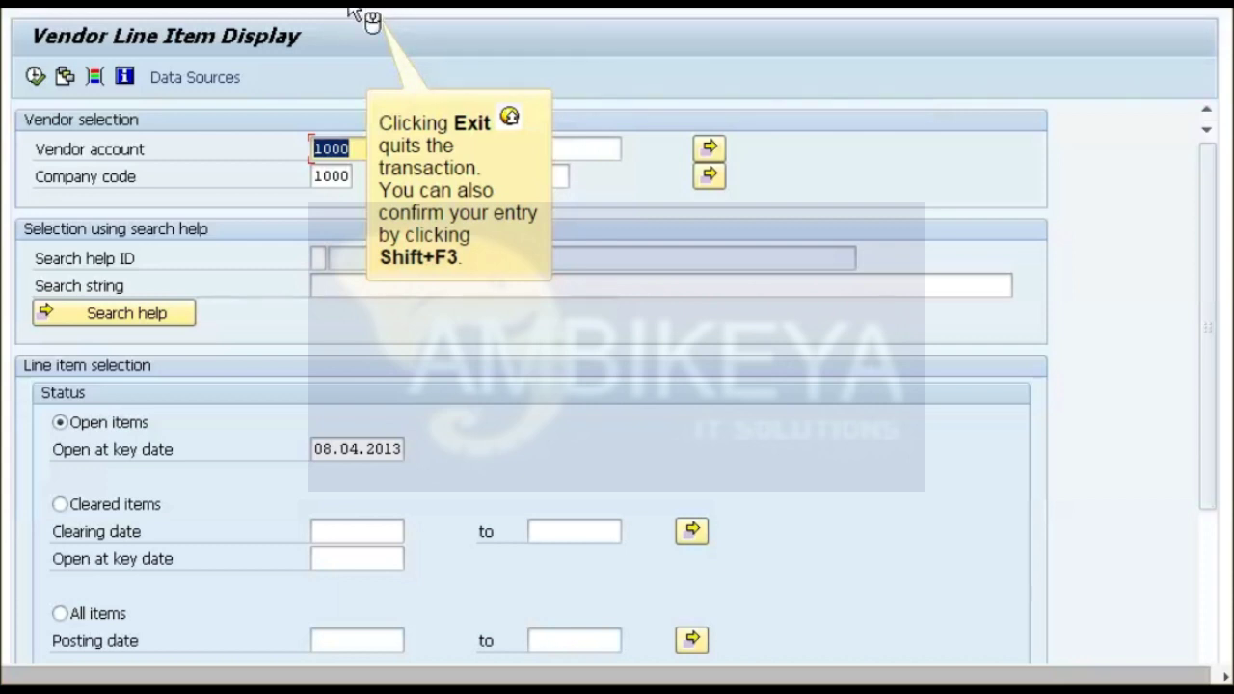
pyautogui.click(353, 11)
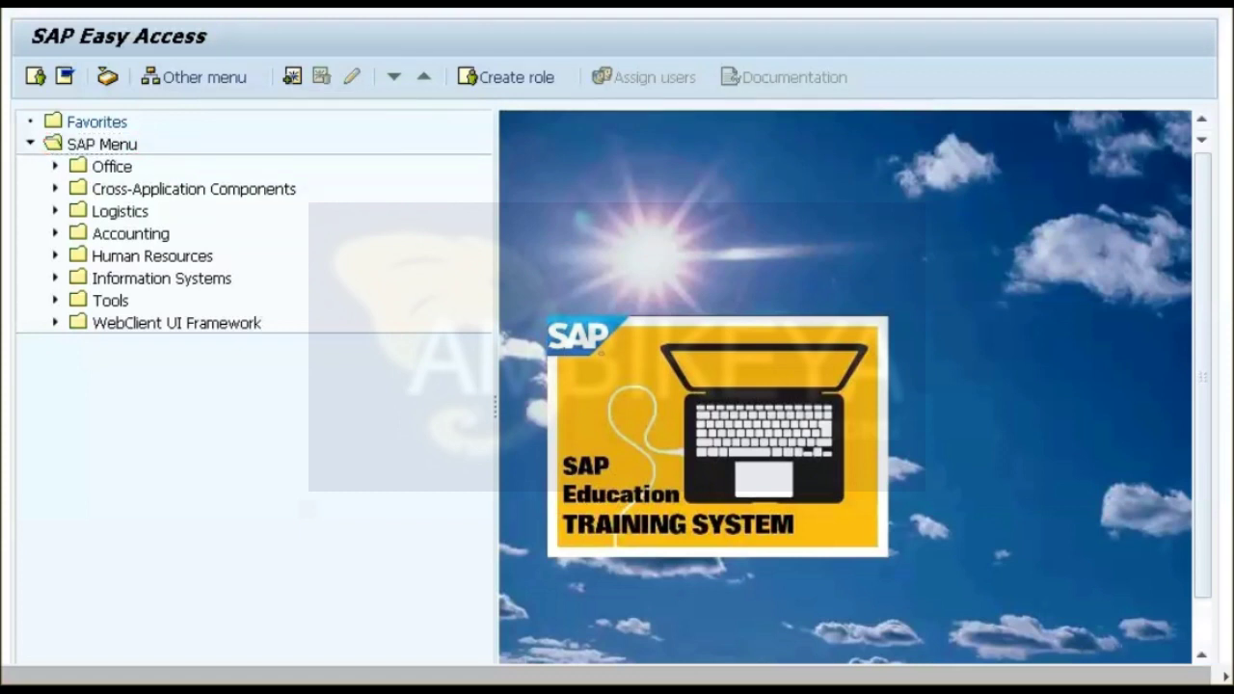
# - Rerun the vendor line item report, check the layout selection with 1SAP-FC and exit the report
pyautogui.click(33, 10)
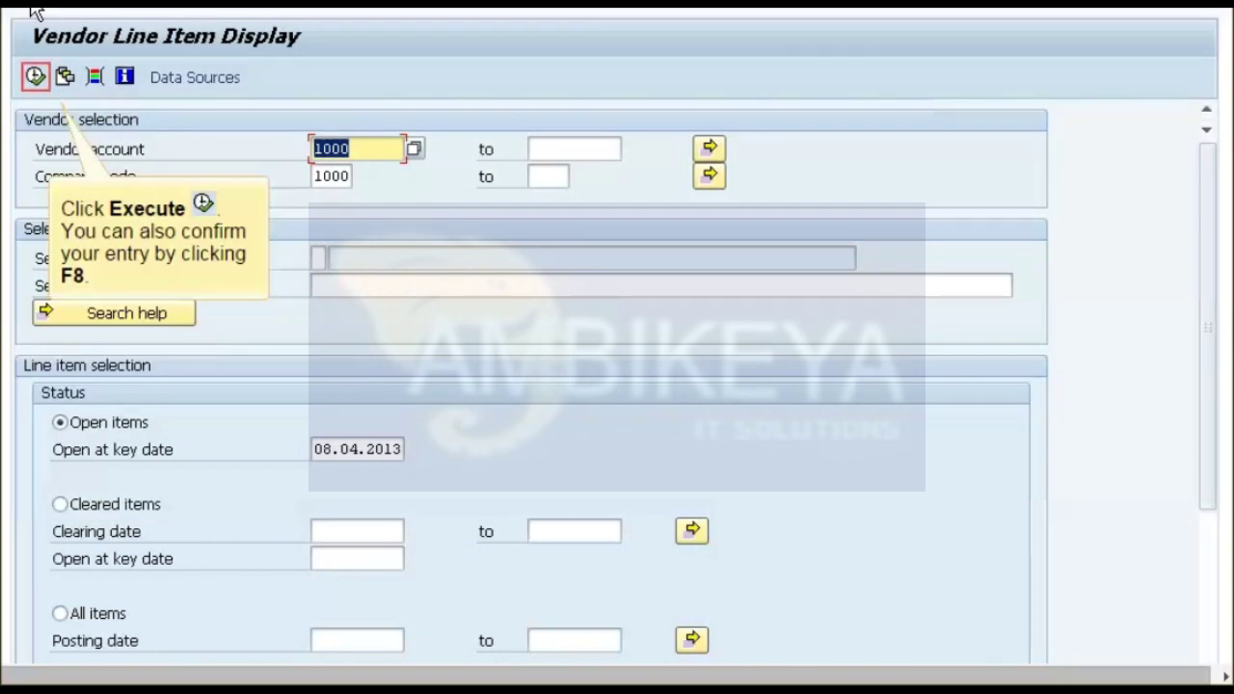
pyautogui.click(33, 81)
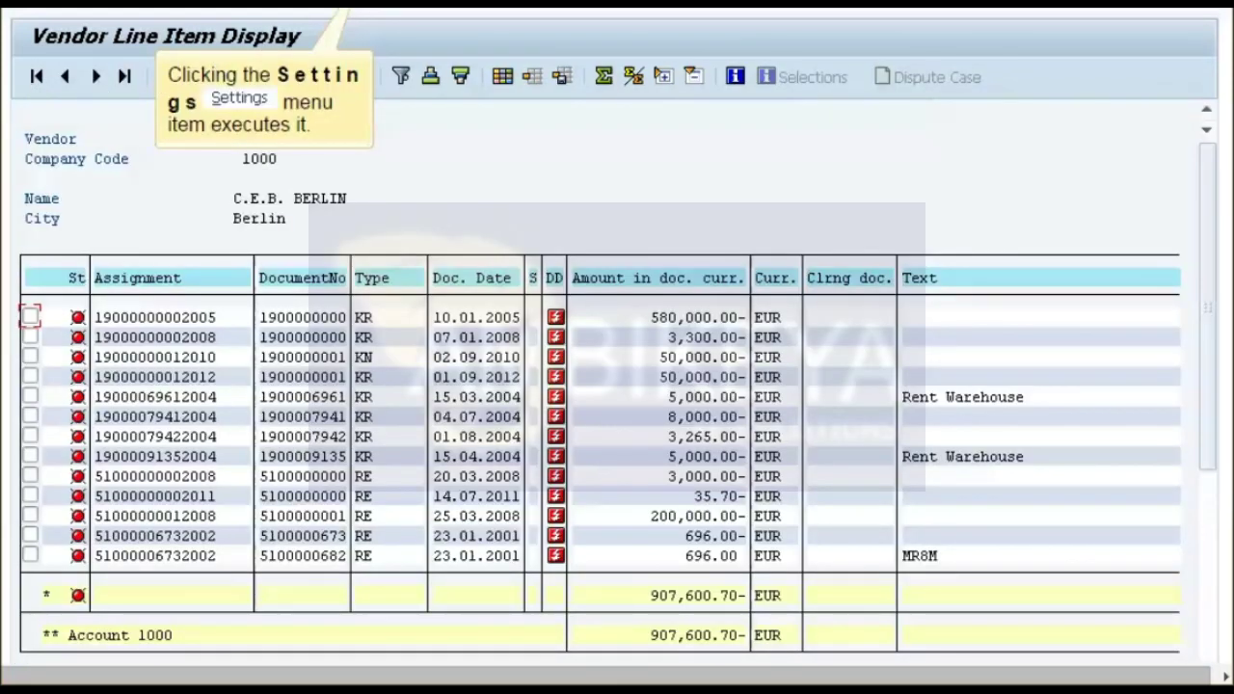
pyautogui.click(390, 3)
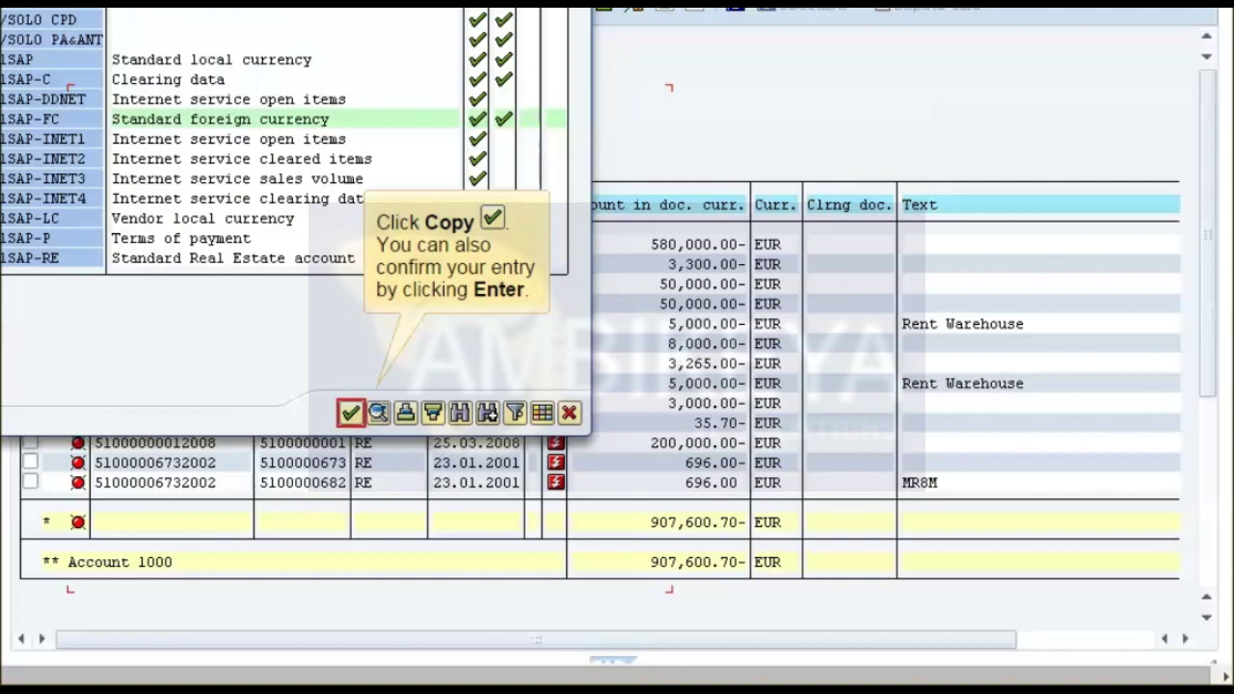
pyautogui.click(349, 421)
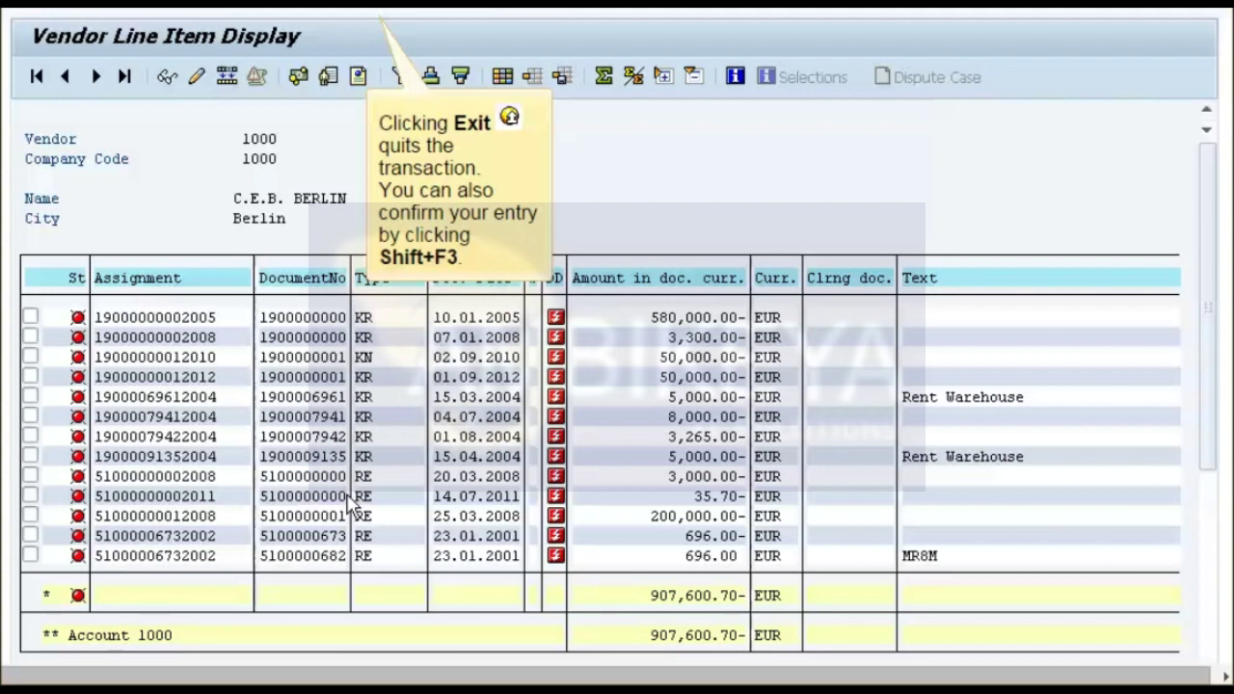
pyautogui.click(352, 12)
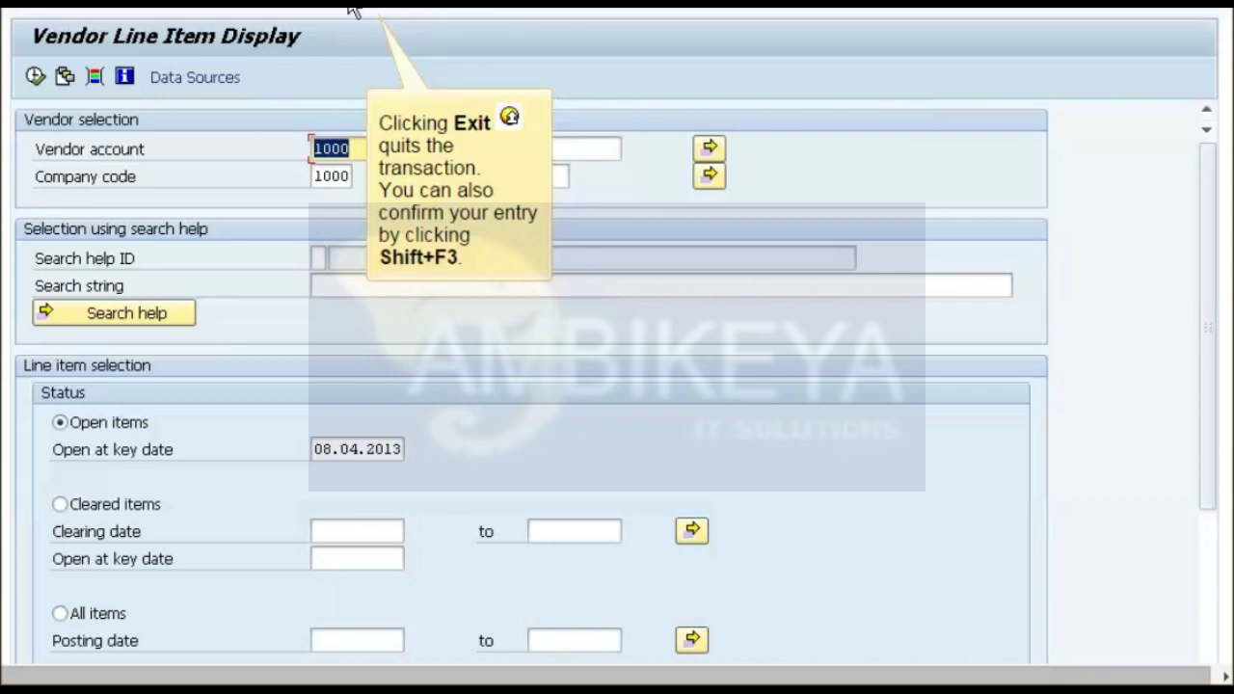
pyautogui.click(350, 11)
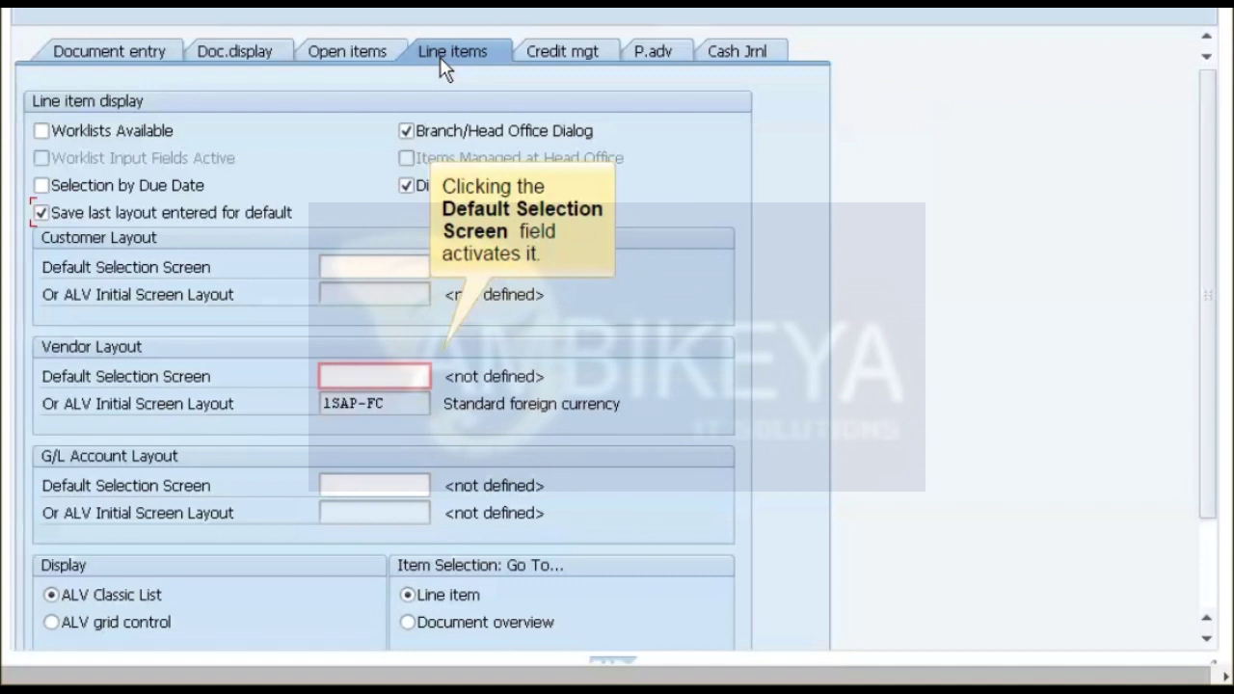
# - Set the vendor layout's Default Selection Screen to 1SAP-C in the line item editing options, save and exit
pyautogui.click(355, 388)
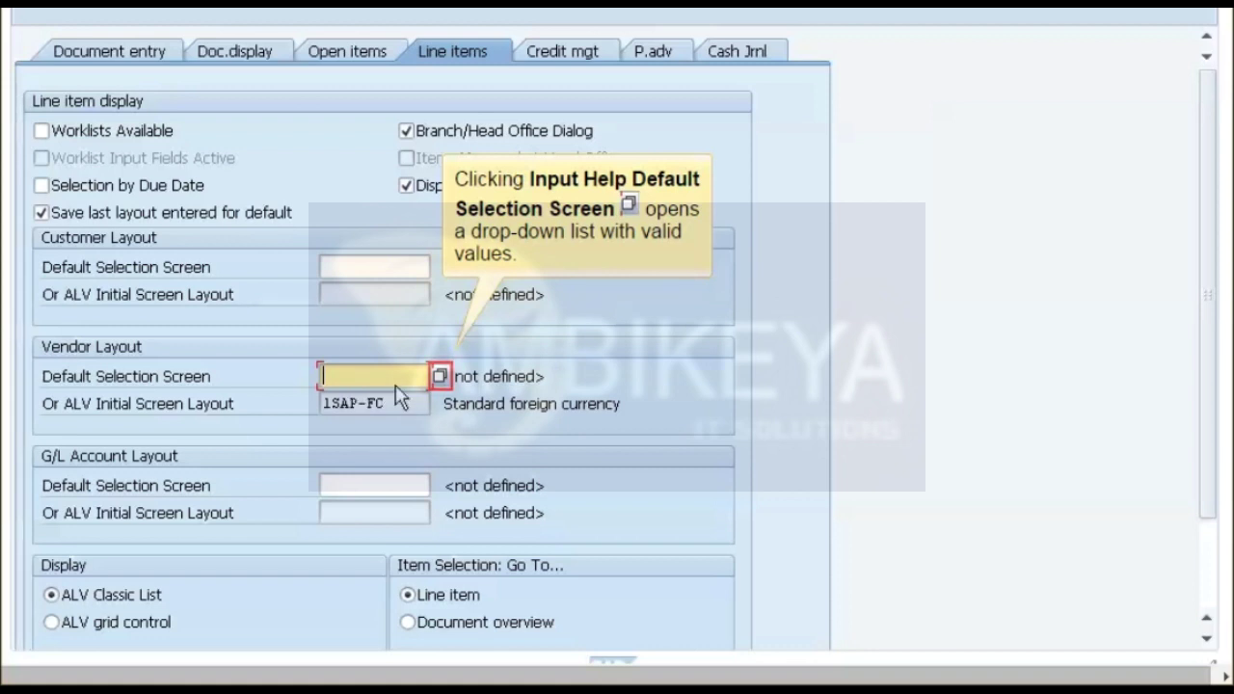
pyautogui.click(440, 377)
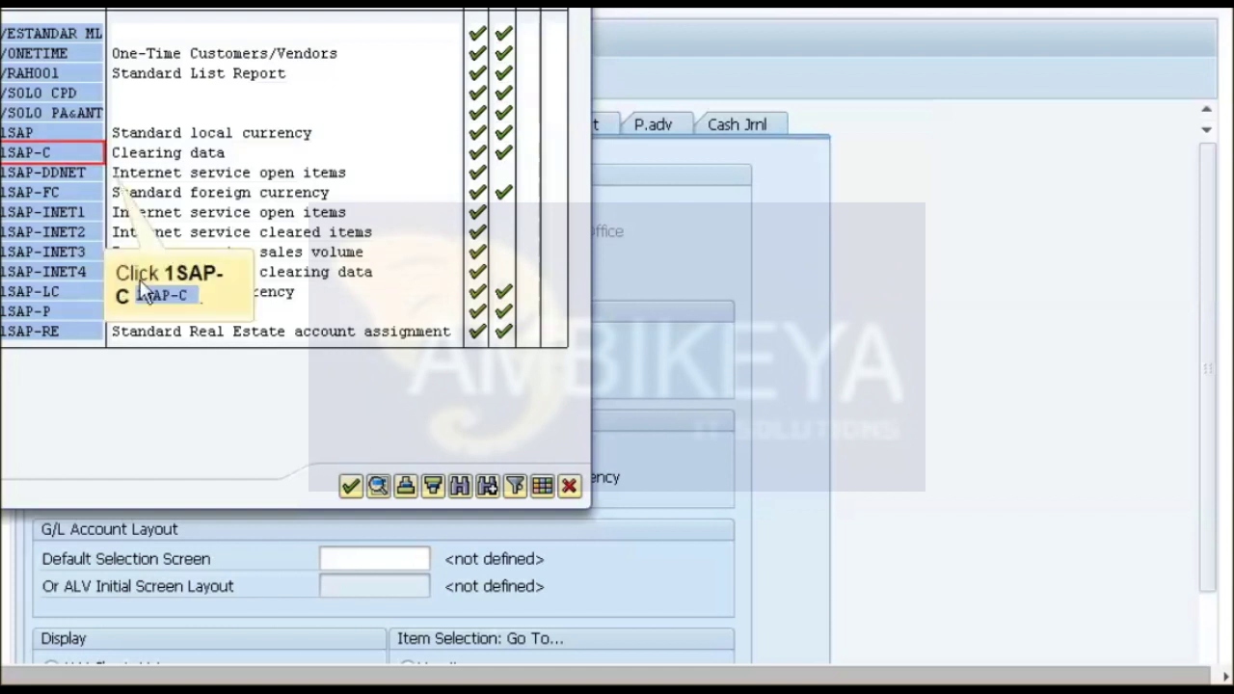
pyautogui.click(30, 157)
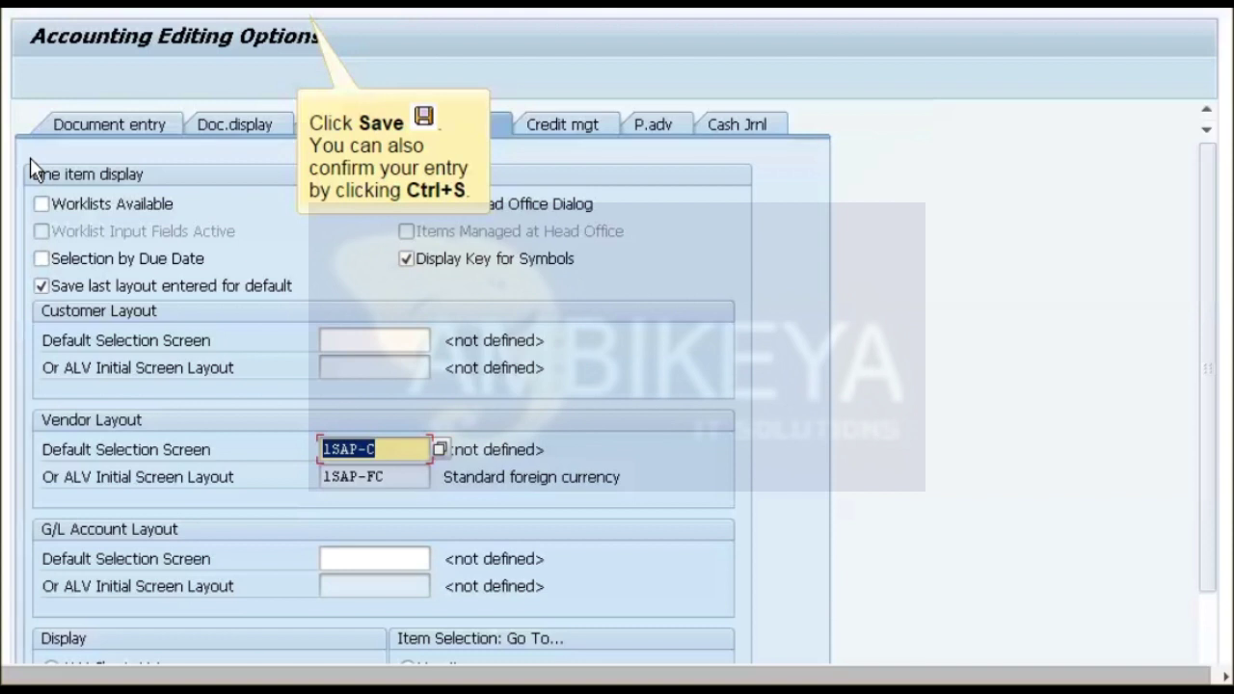
pyautogui.click(282, 10)
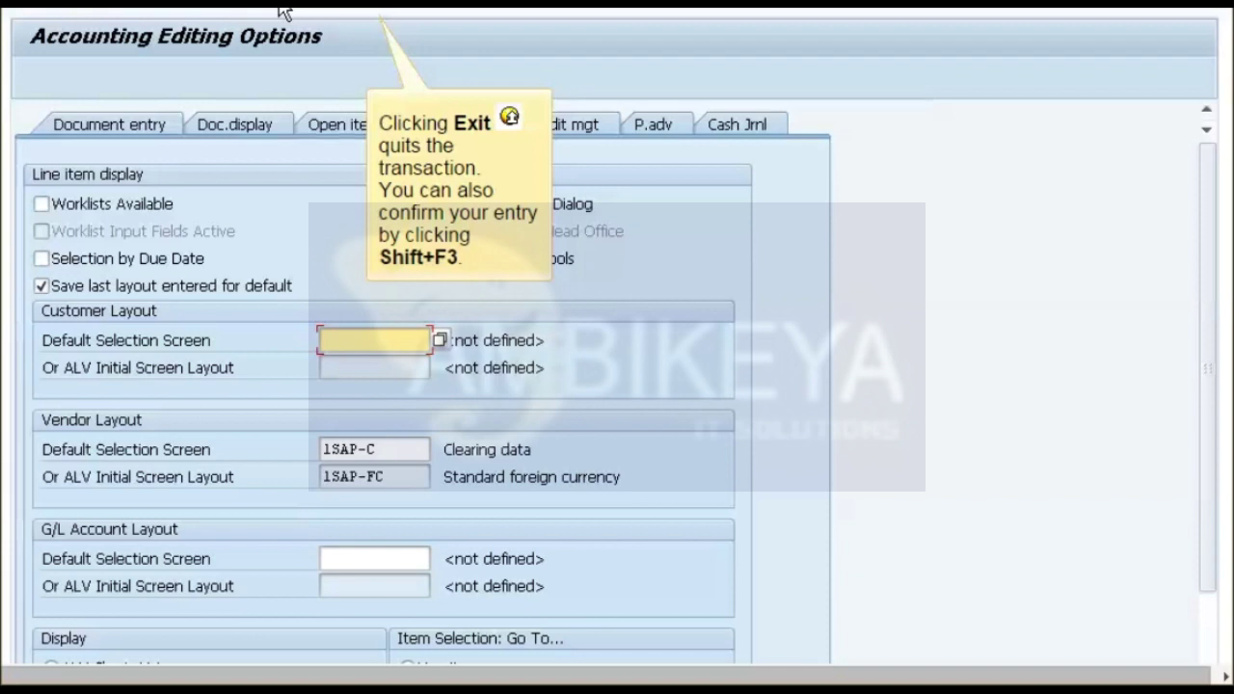
pyautogui.click(372, 18)
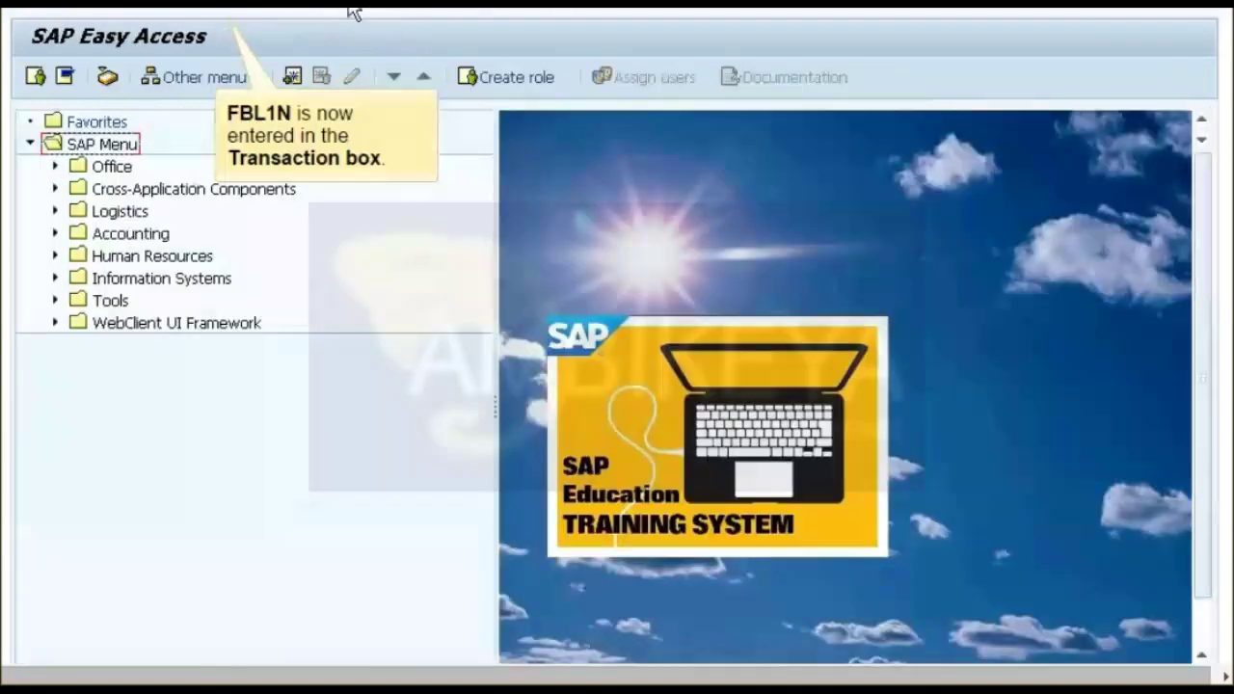
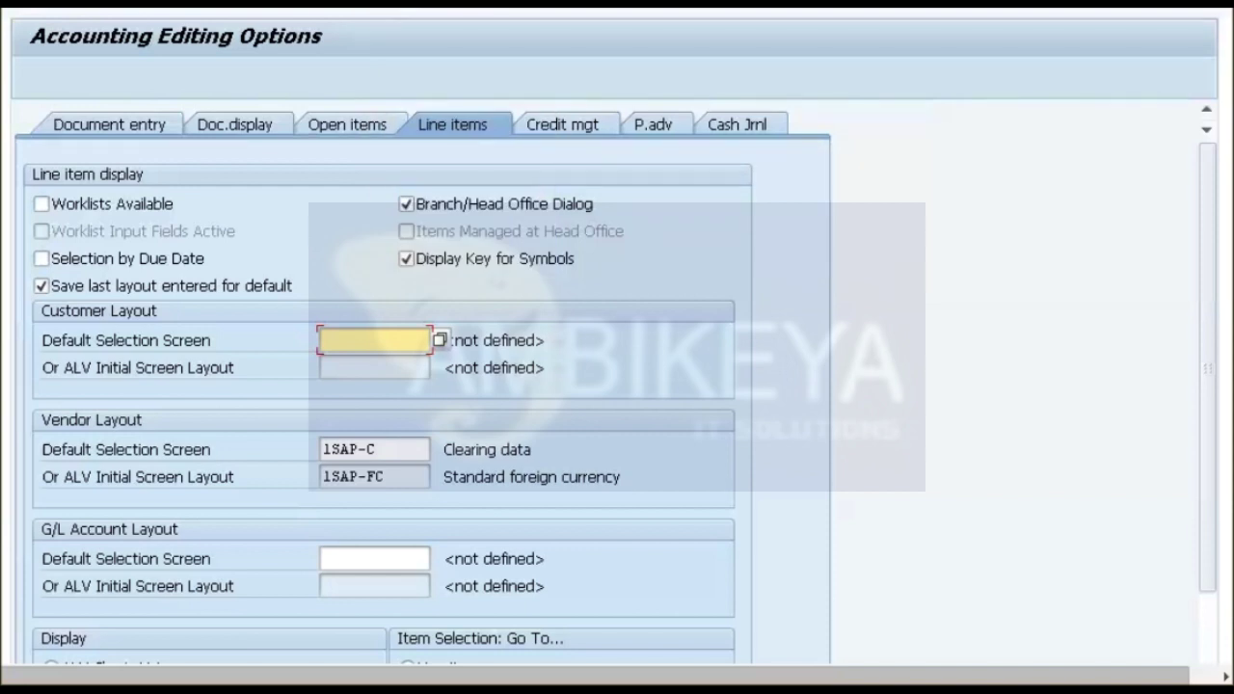
pyautogui.click(372, 19)
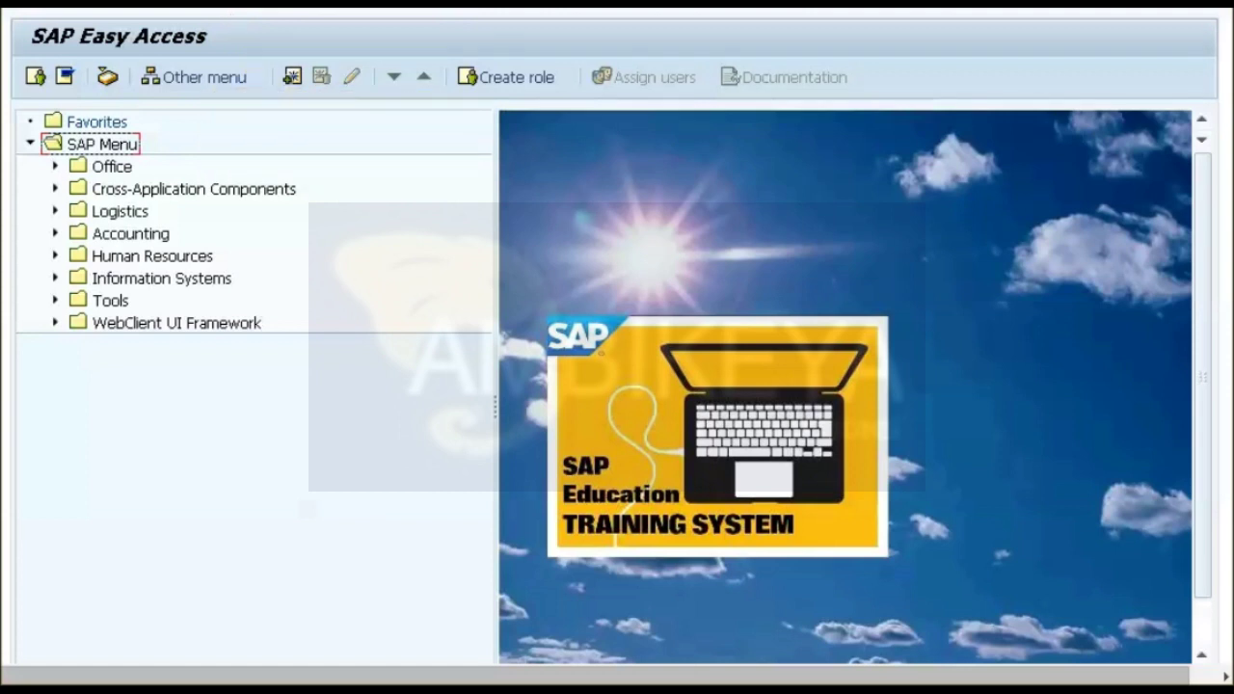
# - Open the vendor line item display and choose the 1SAP-LC vendor local currency layout for the list output
pyautogui.click(32, 10)
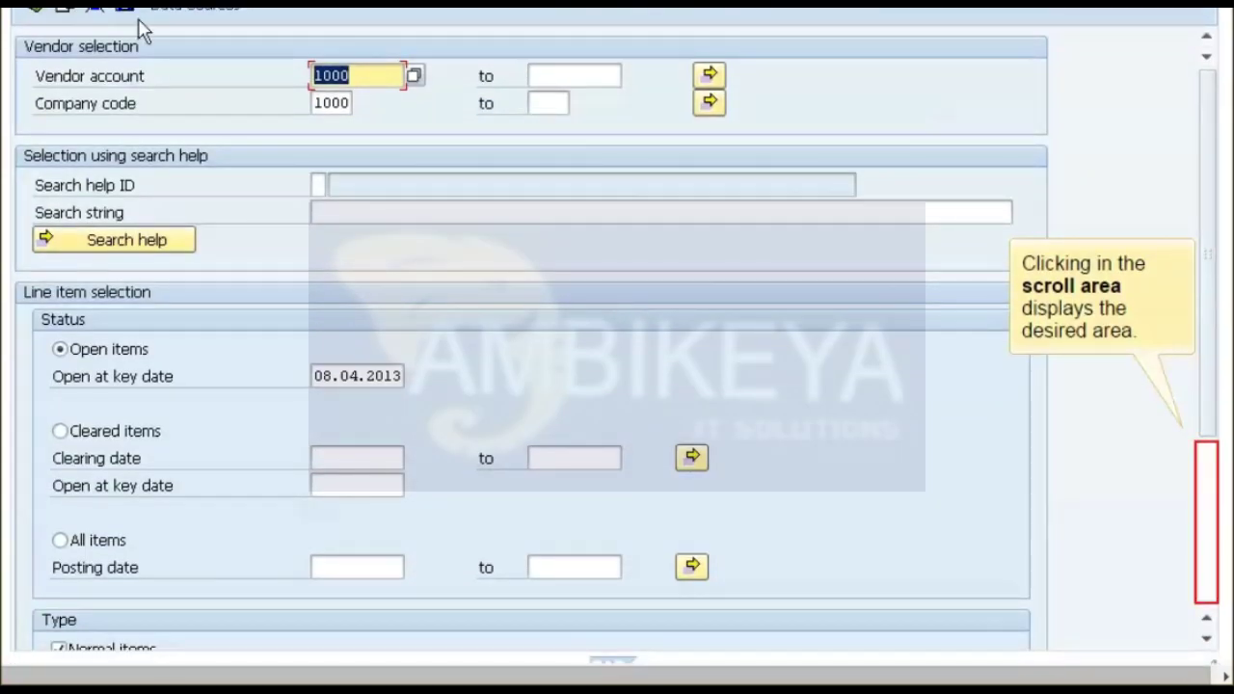
pyautogui.click(1210, 581)
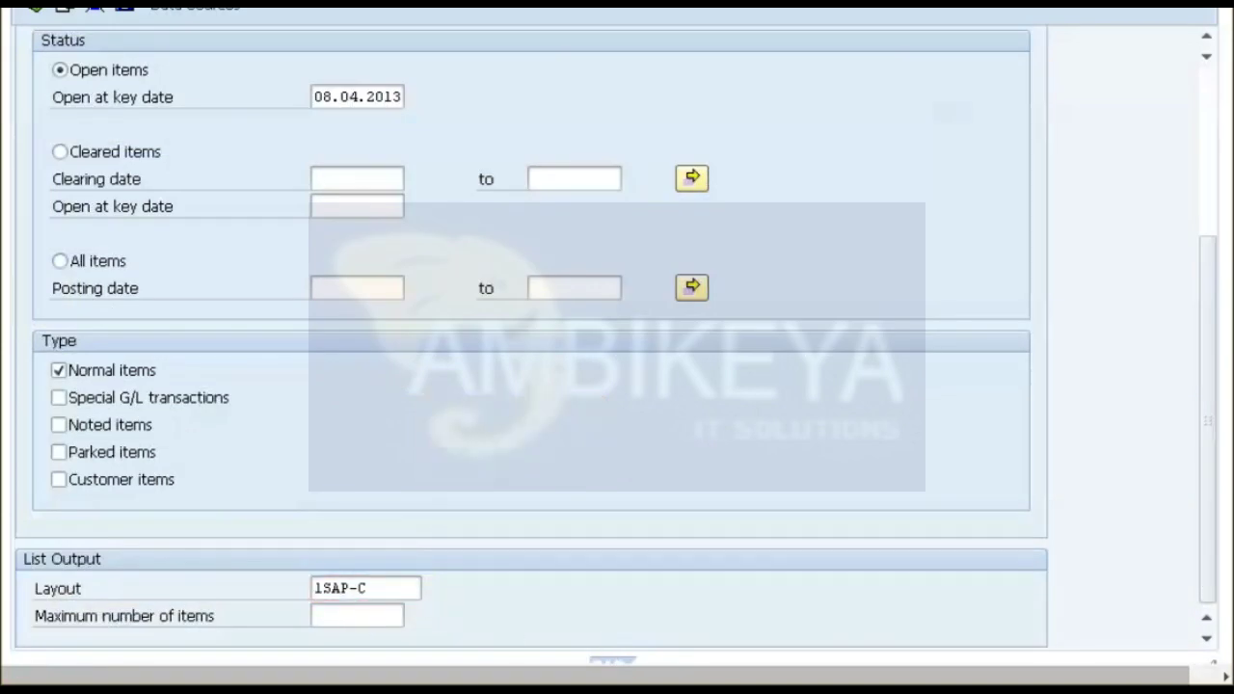
pyautogui.click(346, 590)
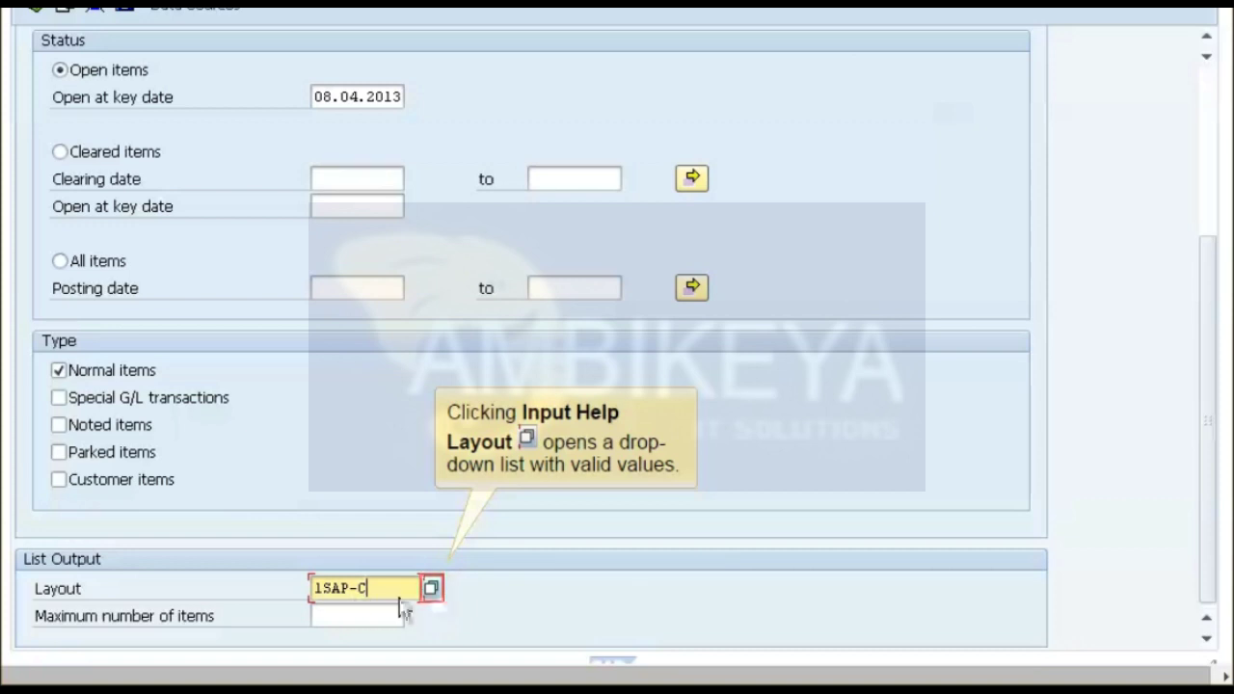
pyautogui.click(431, 588)
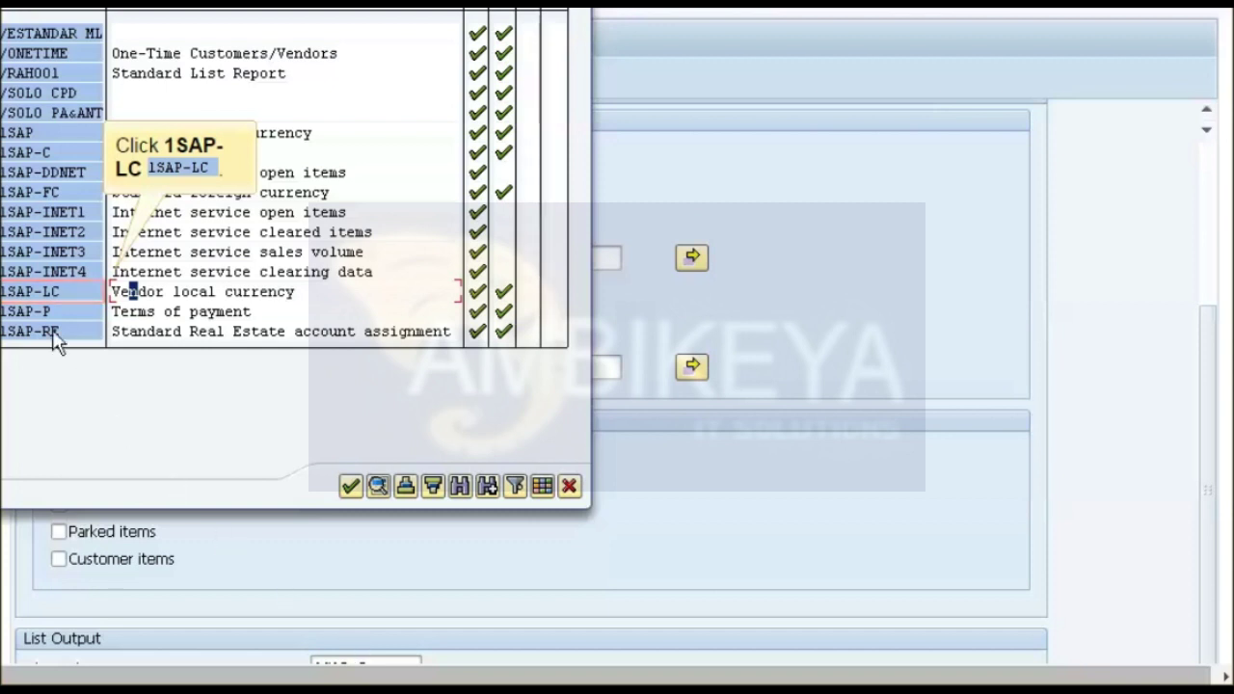
pyautogui.click(29, 296)
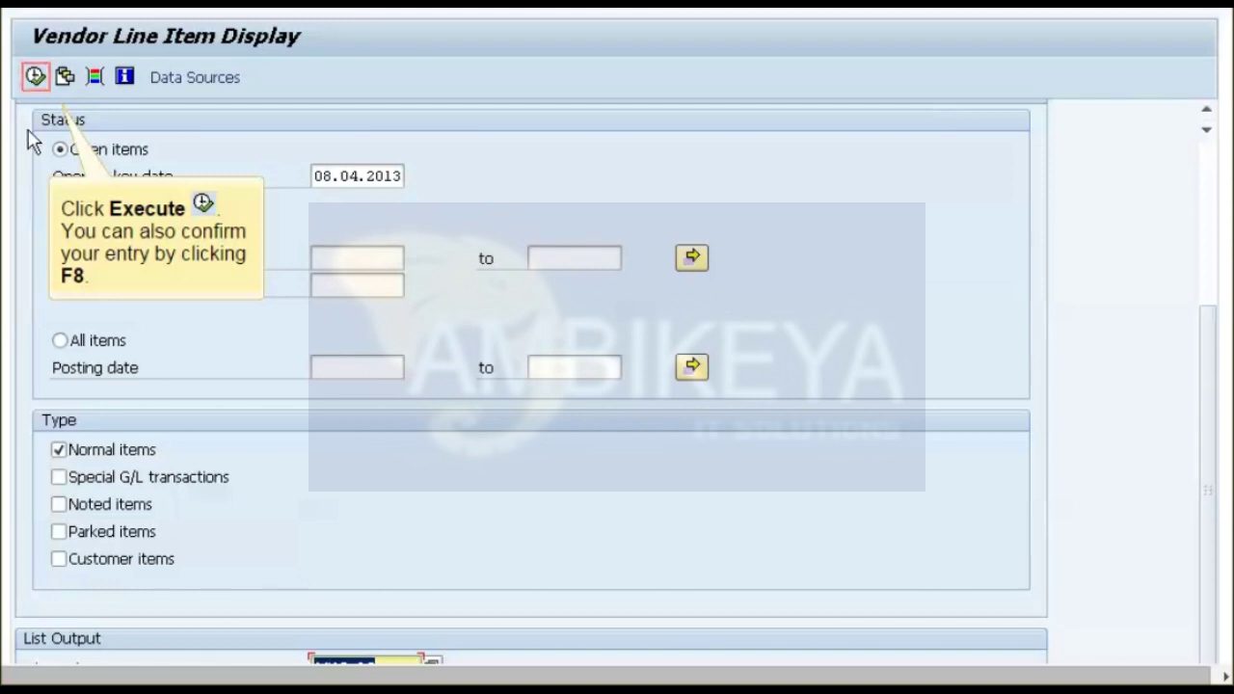
# - Execute the vendor line item report, then leave the list and selection screen to return to SAP Easy Access
pyautogui.click(35, 77)
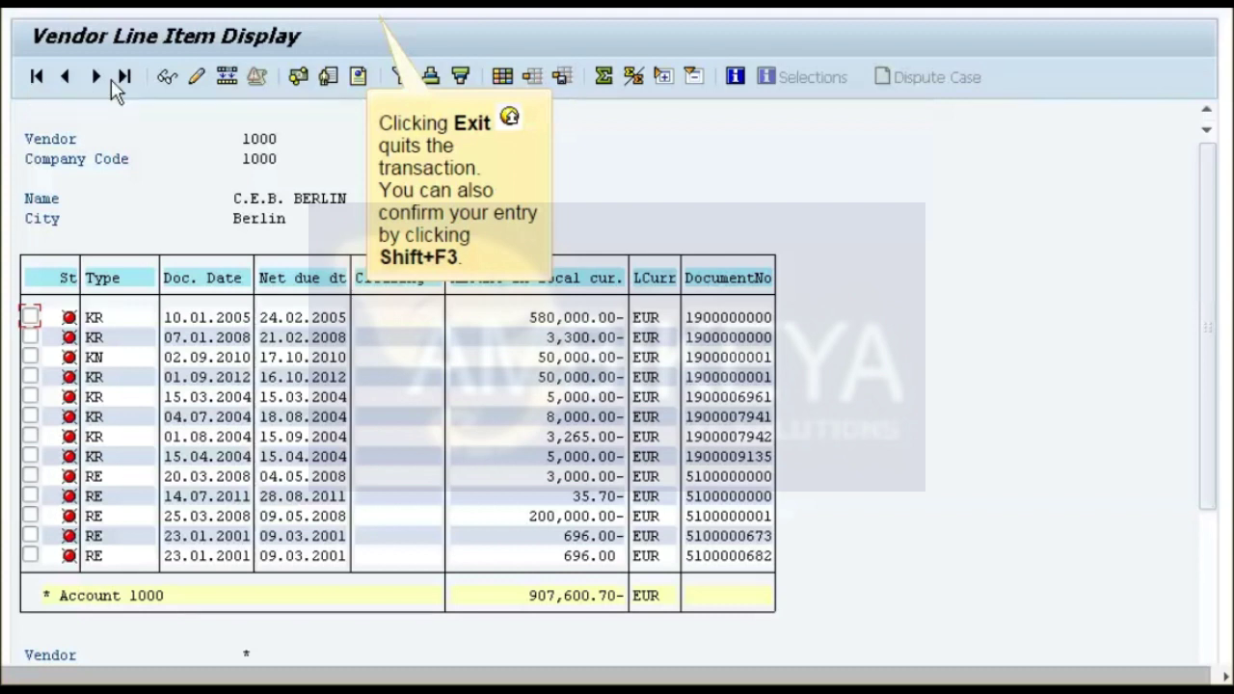
pyautogui.click(352, 12)
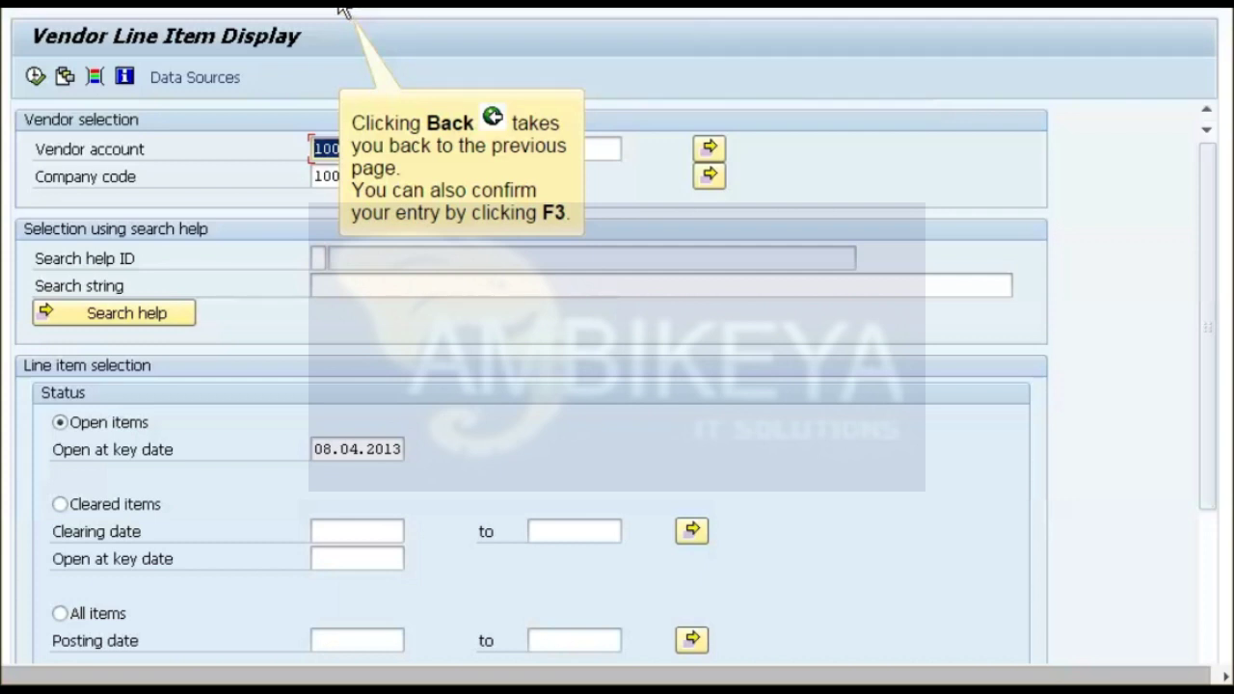
pyautogui.click(324, 10)
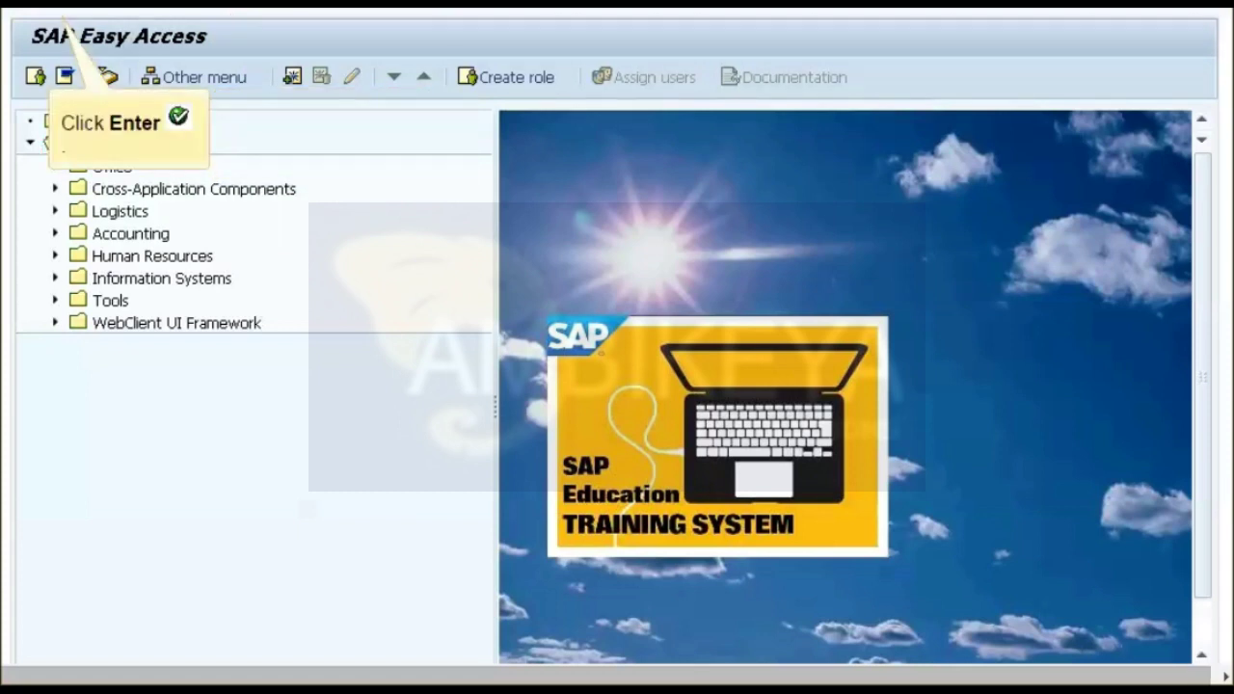
# - Reopen the vendor line item display, check the proposed layout under List Output and go back to SAP Easy Access
pyautogui.click(36, 11)
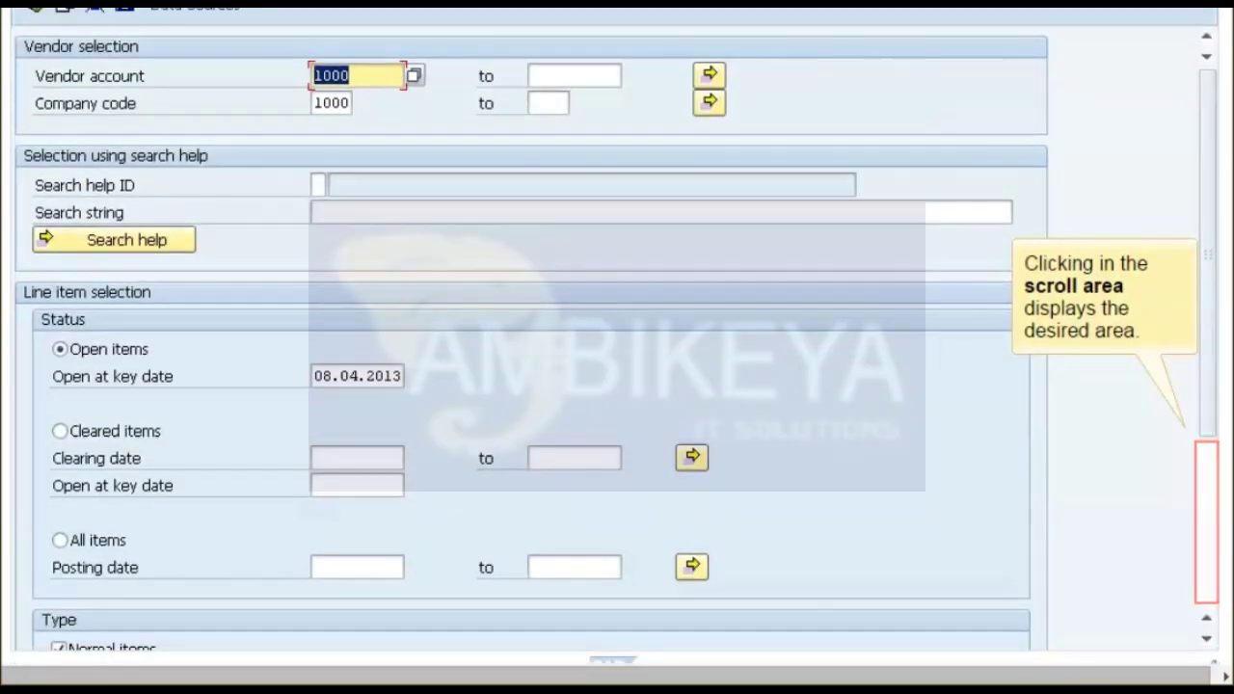
pyautogui.click(1205, 579)
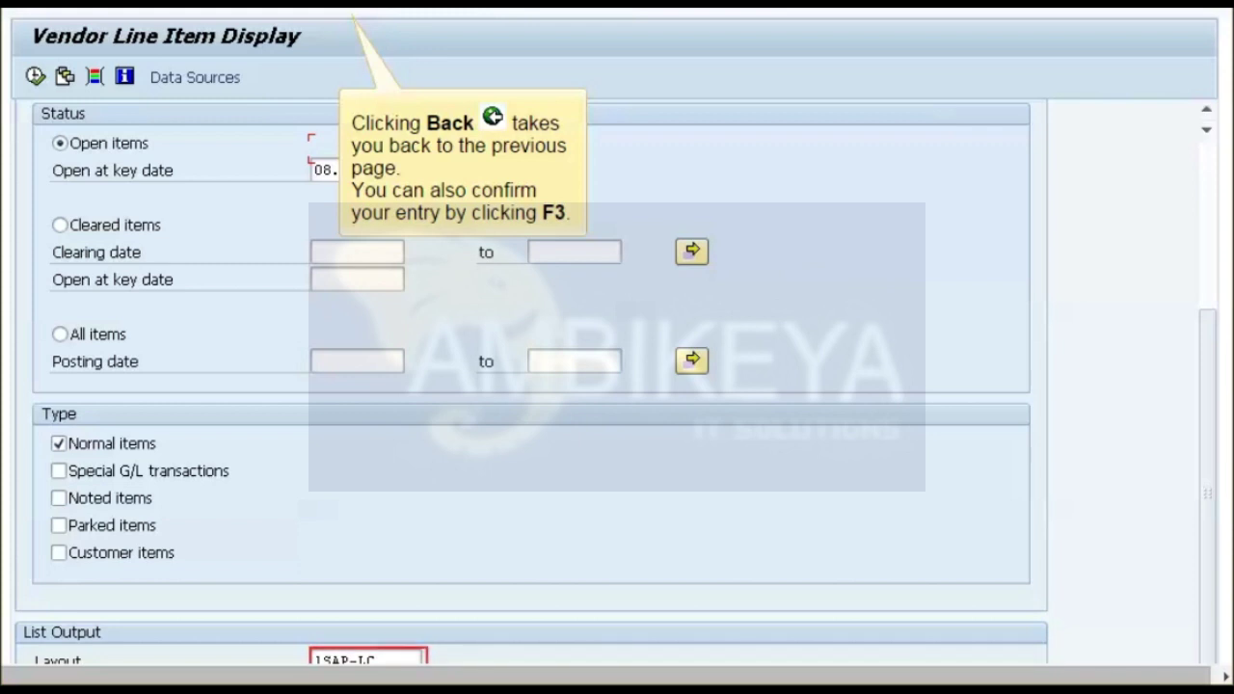
pyautogui.click(323, 12)
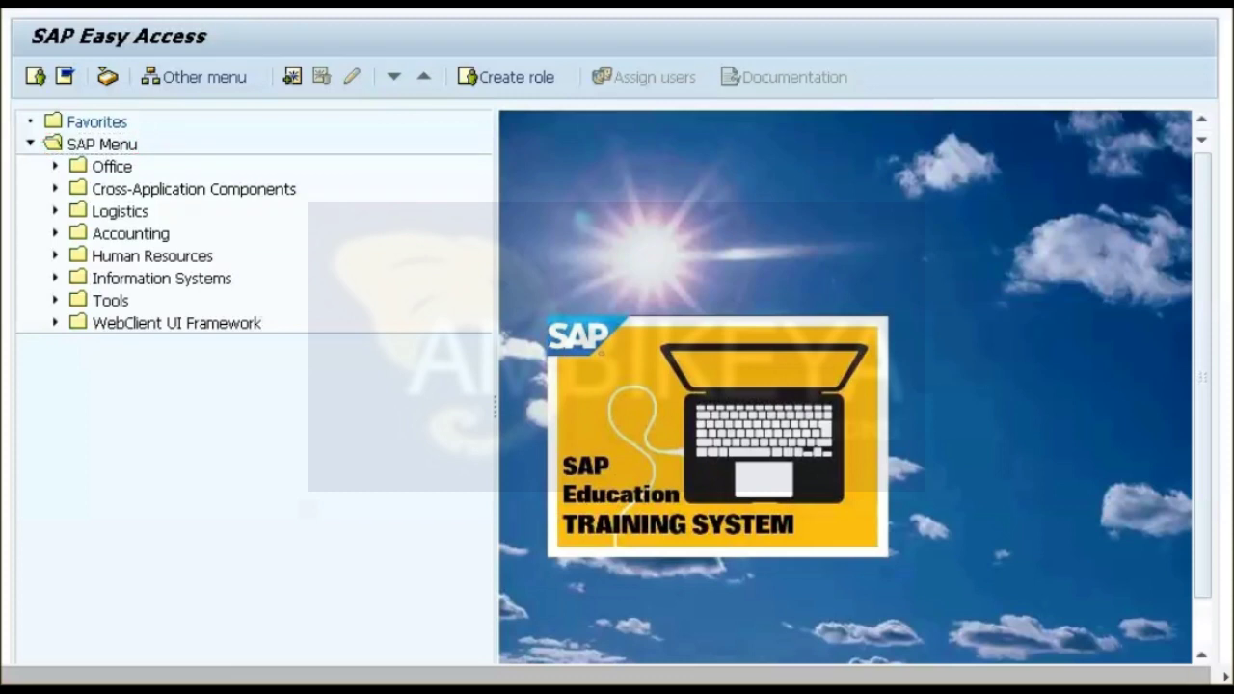
# - Open the Line items settings in the accounting editing options
pyautogui.click(32, 9)
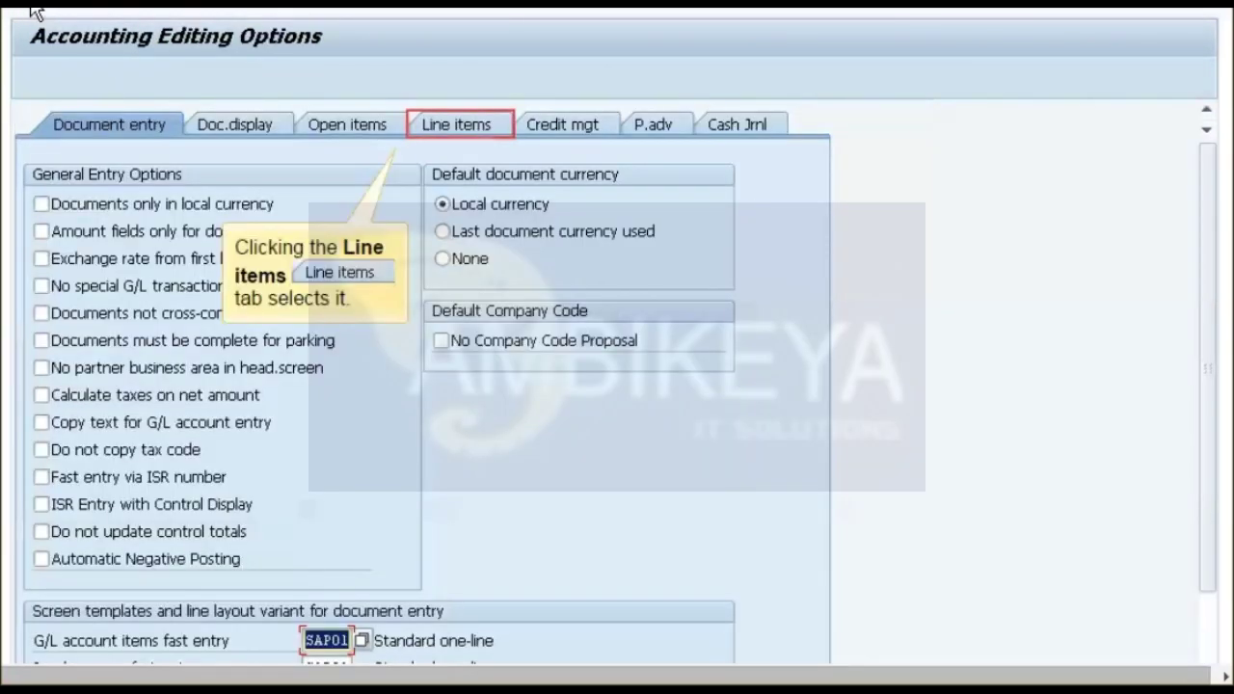
pyautogui.click(442, 135)
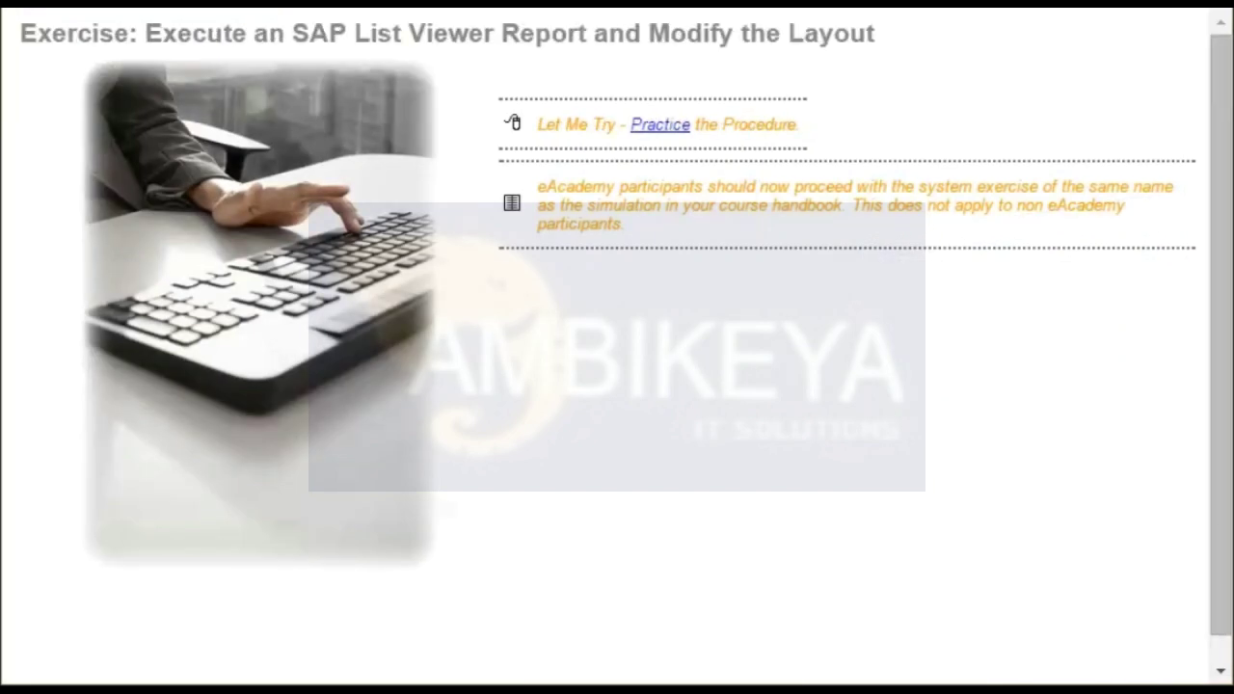
# - Start the practice simulation on executing a List Viewer report and modifying the layout, and continue past its introduction
pyautogui.click(661, 125)
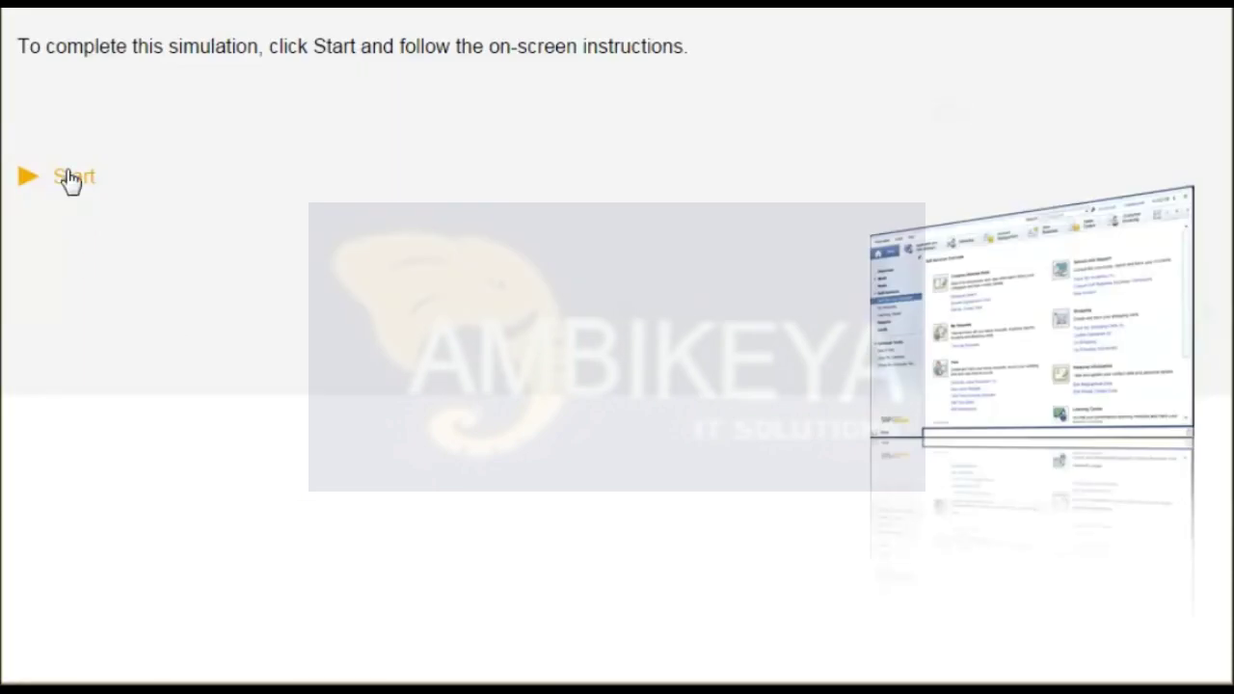
pyautogui.click(67, 176)
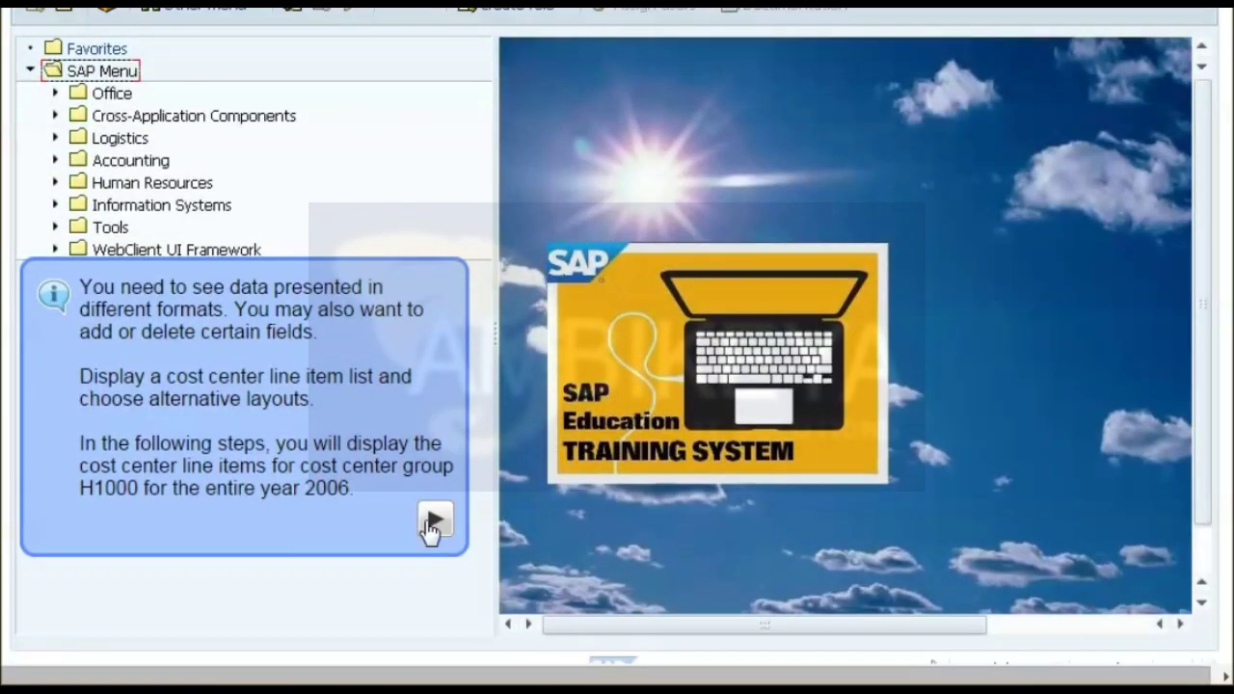
pyautogui.click(433, 516)
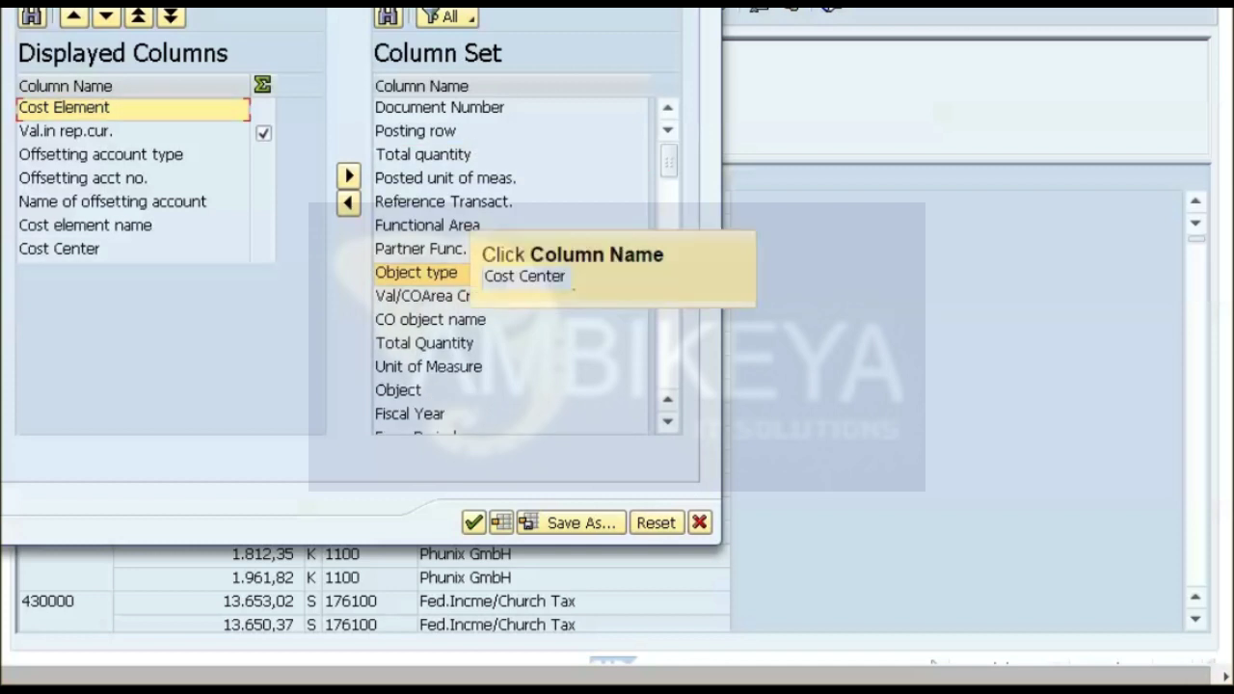
# - Move Cost Center to the top of the displayed columns and Cost element name up to just below Val.in rep.cur
pyautogui.click(58, 249)
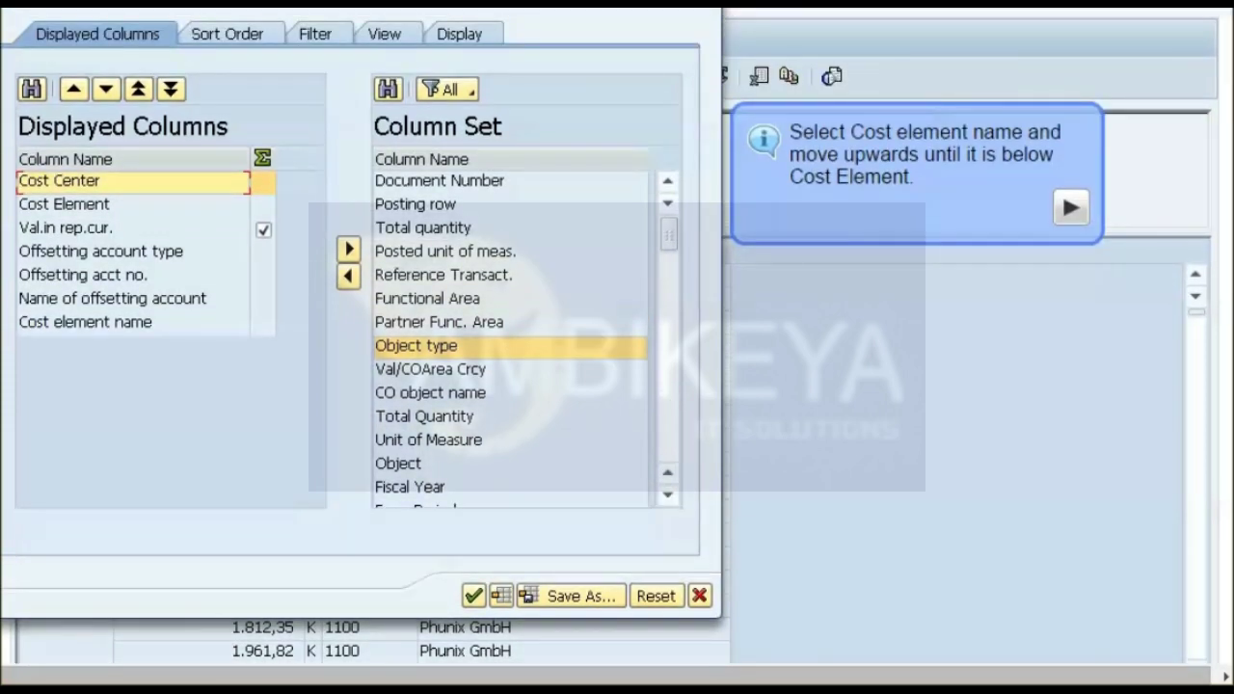
pyautogui.click(85, 322)
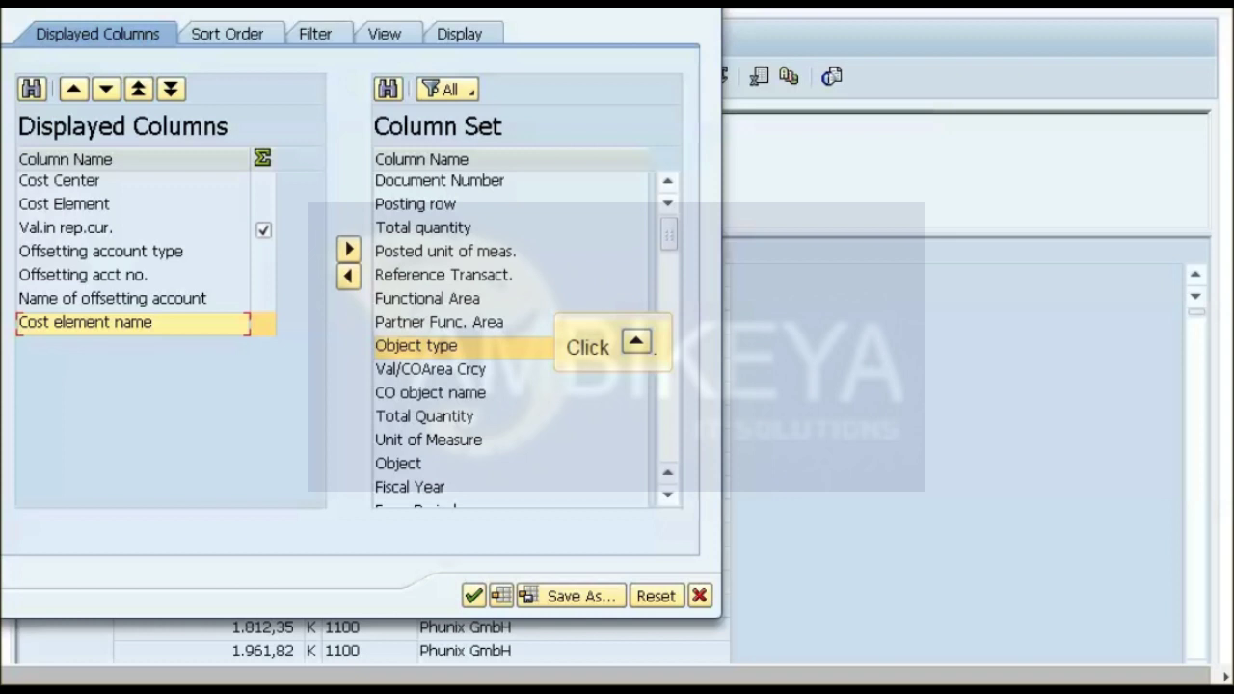
pyautogui.click(73, 88)
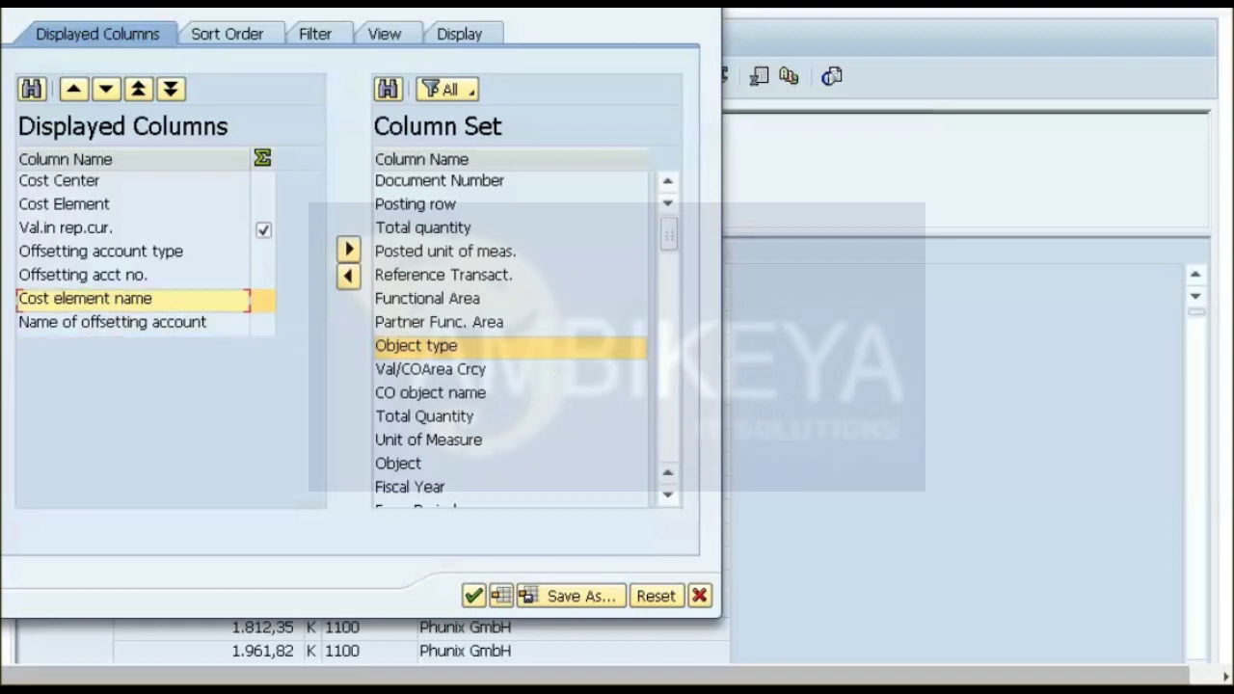
pyautogui.click(73, 88)
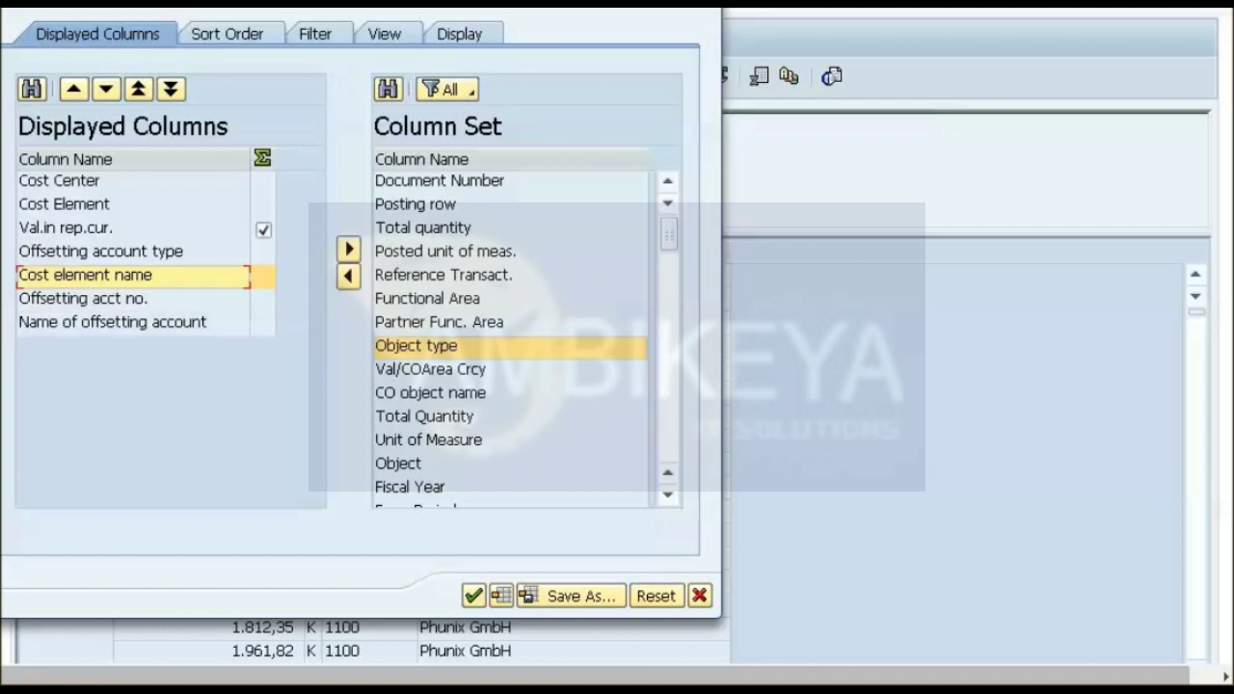
pyautogui.click(73, 89)
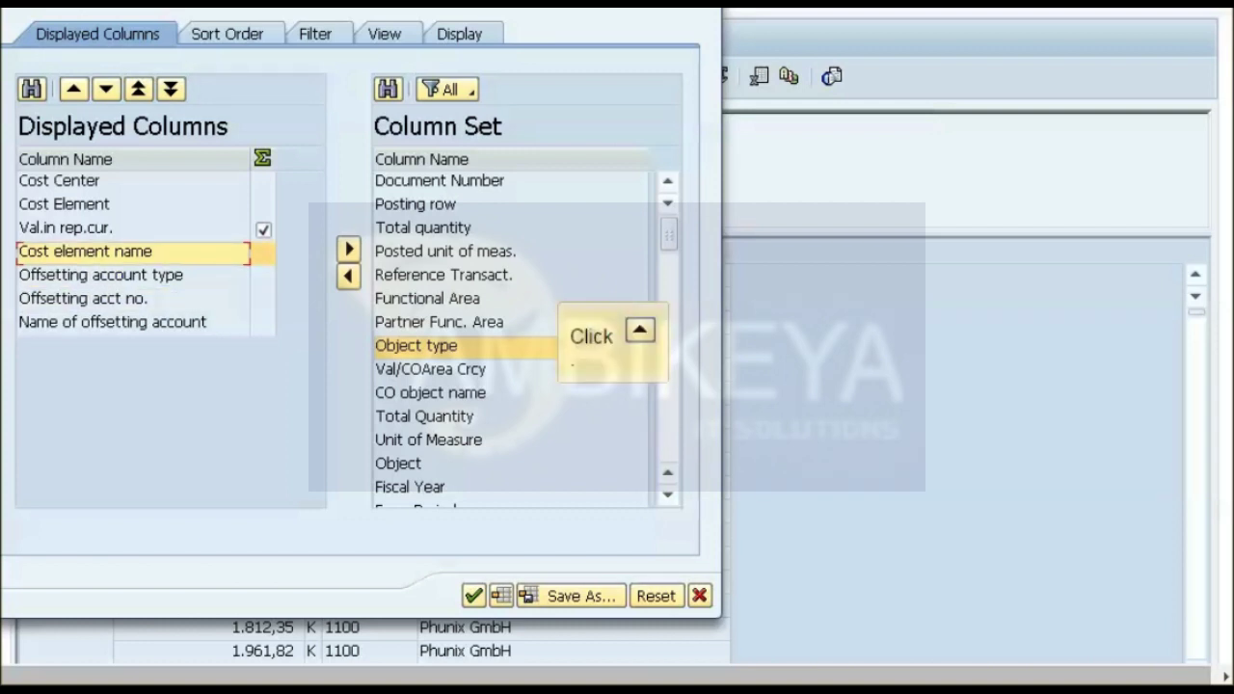